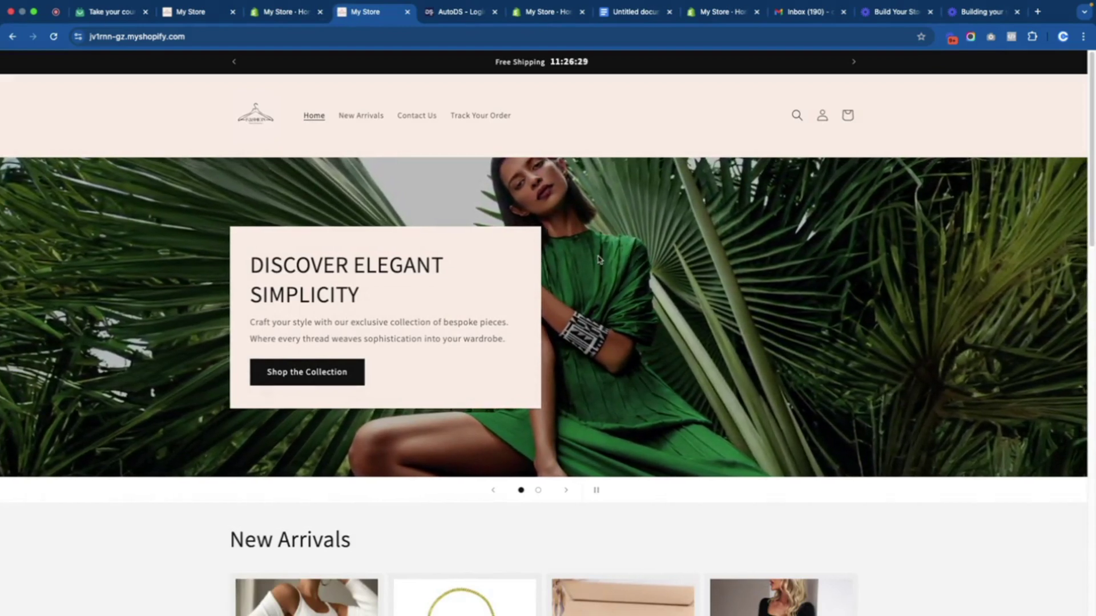
Step: Advance the homepage banner to its second slide and bring the four New Arrivals products into view
{"action": "scroll", "coordinate": [610, 260], "scroll_direction": "down", "scroll_amount": 1}
{"action": "scroll", "coordinate": [593, 263], "scroll_direction": "down", "scroll_amount": 2}
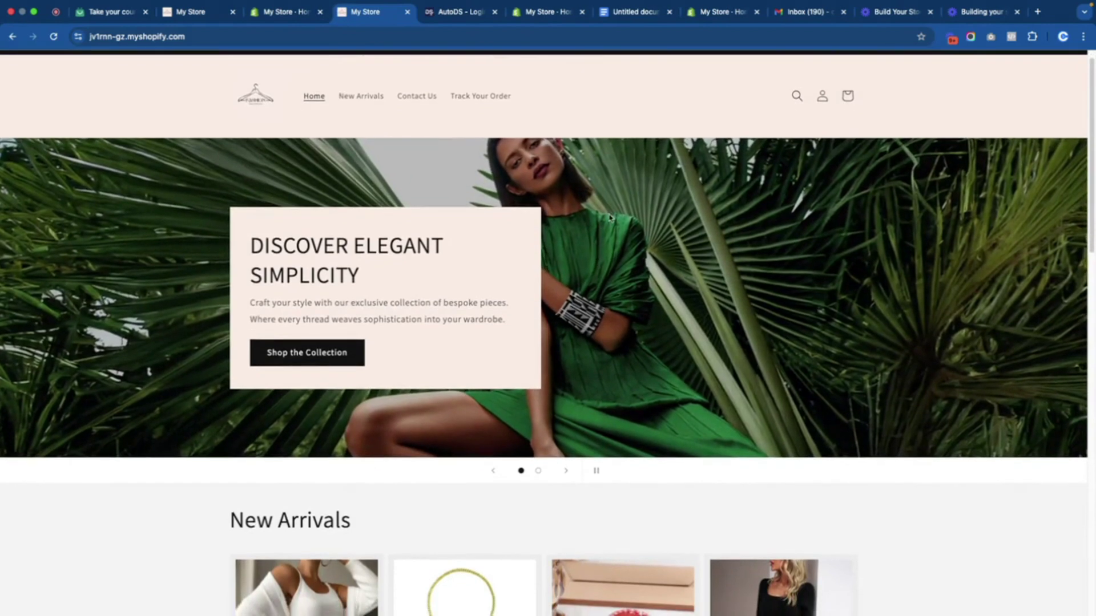
{"action": "left_click", "coordinate": [569, 471]}
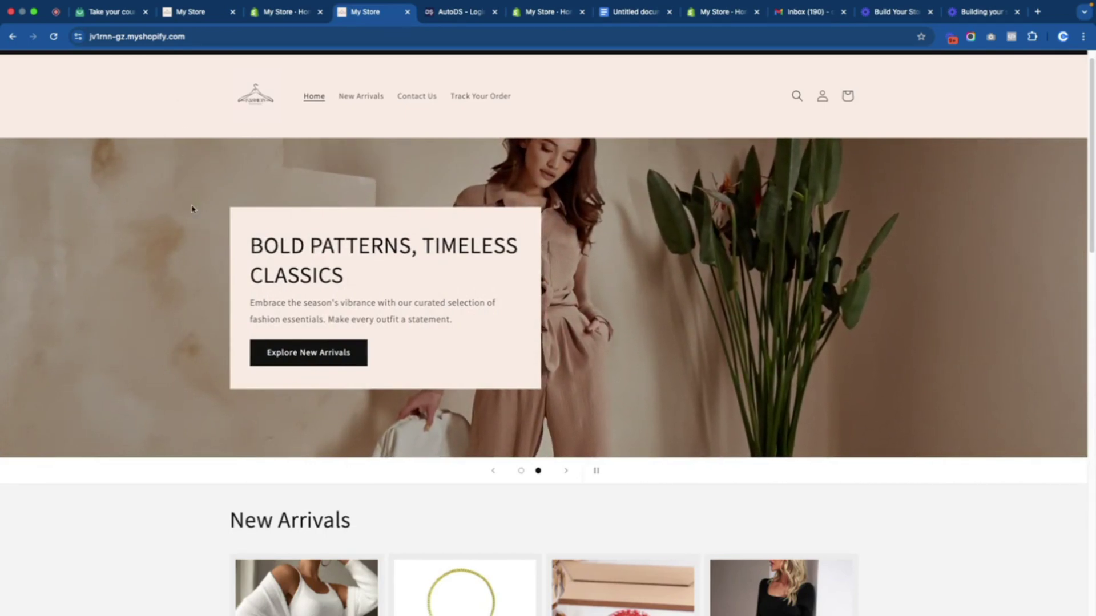
{"action": "scroll", "coordinate": [263, 196], "scroll_direction": "down", "scroll_amount": 5}
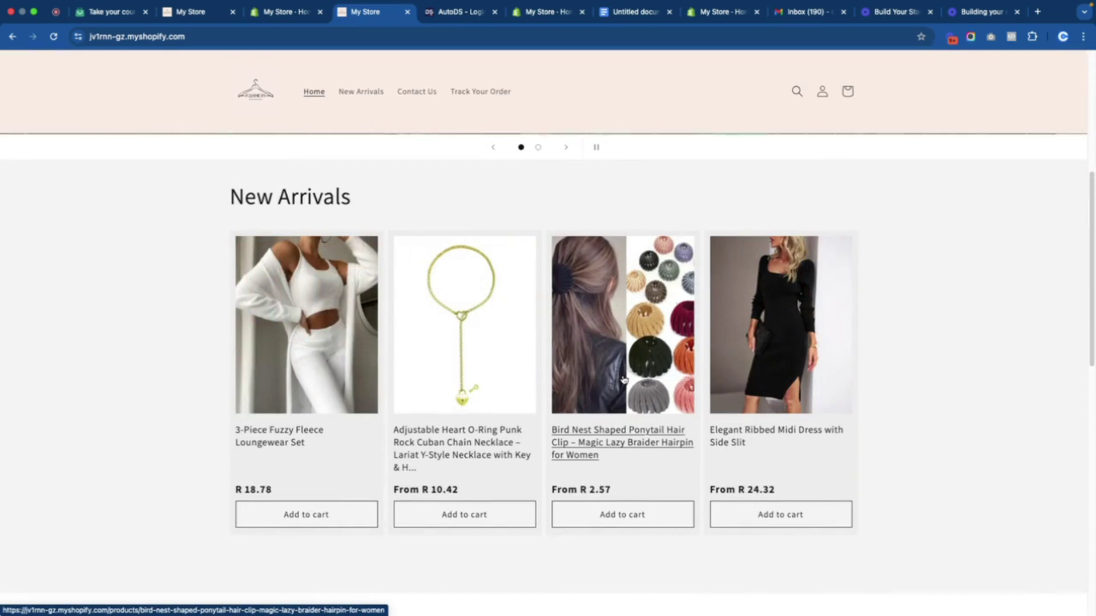
{"action": "scroll", "coordinate": [585, 370], "scroll_direction": "down", "scroll_amount": 3}
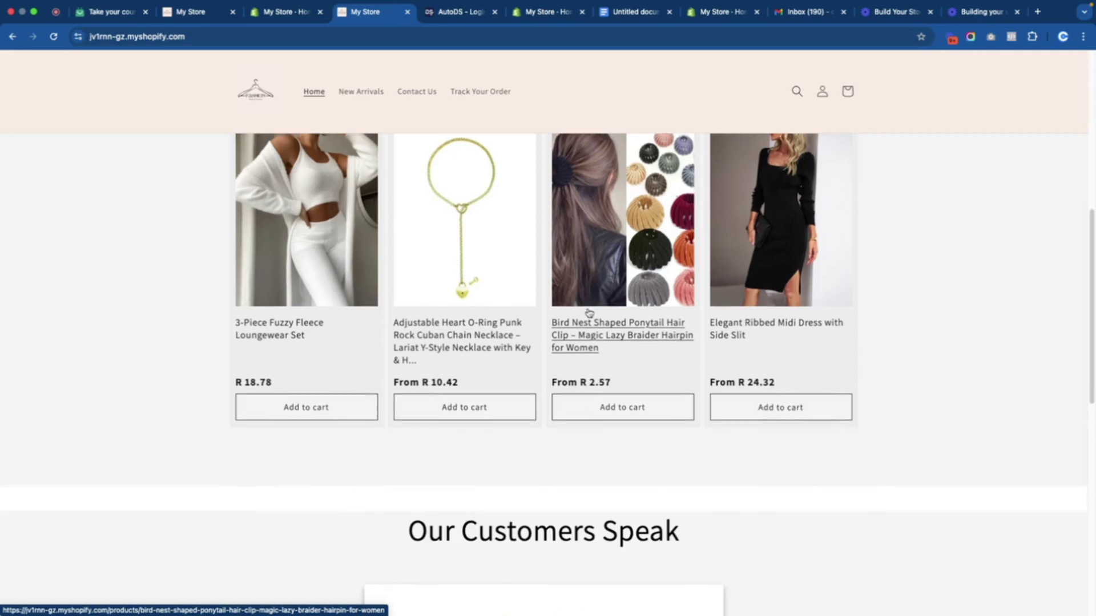
{"action": "scroll", "coordinate": [589, 312], "scroll_direction": "down", "scroll_amount": 5}
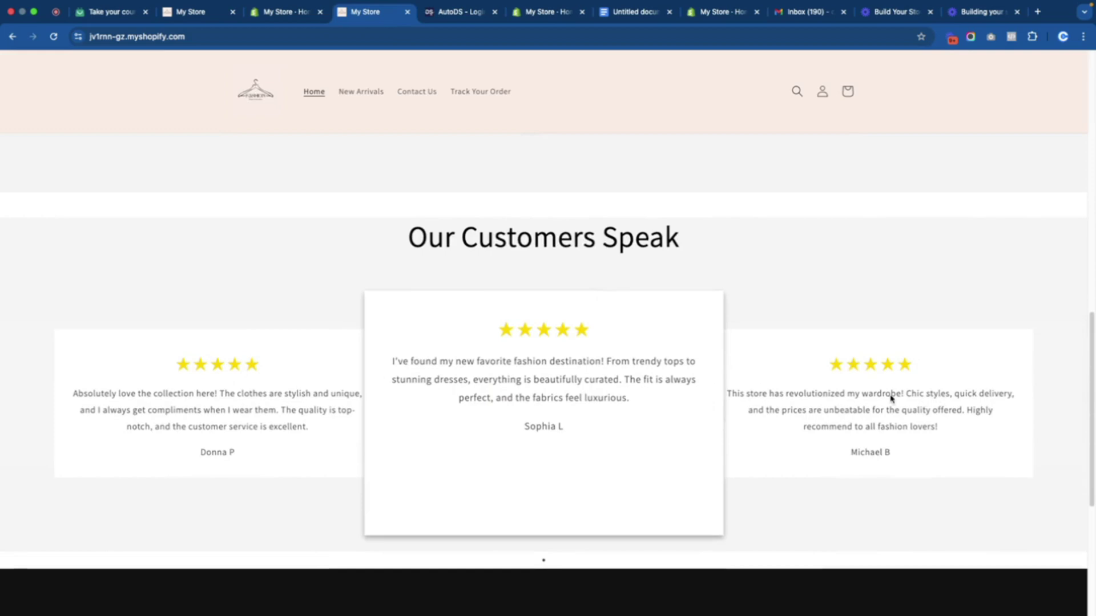
{"action": "scroll", "coordinate": [891, 399], "scroll_direction": "up", "scroll_amount": 10}
{"action": "scroll", "coordinate": [749, 364], "scroll_direction": "up", "scroll_amount": 5}
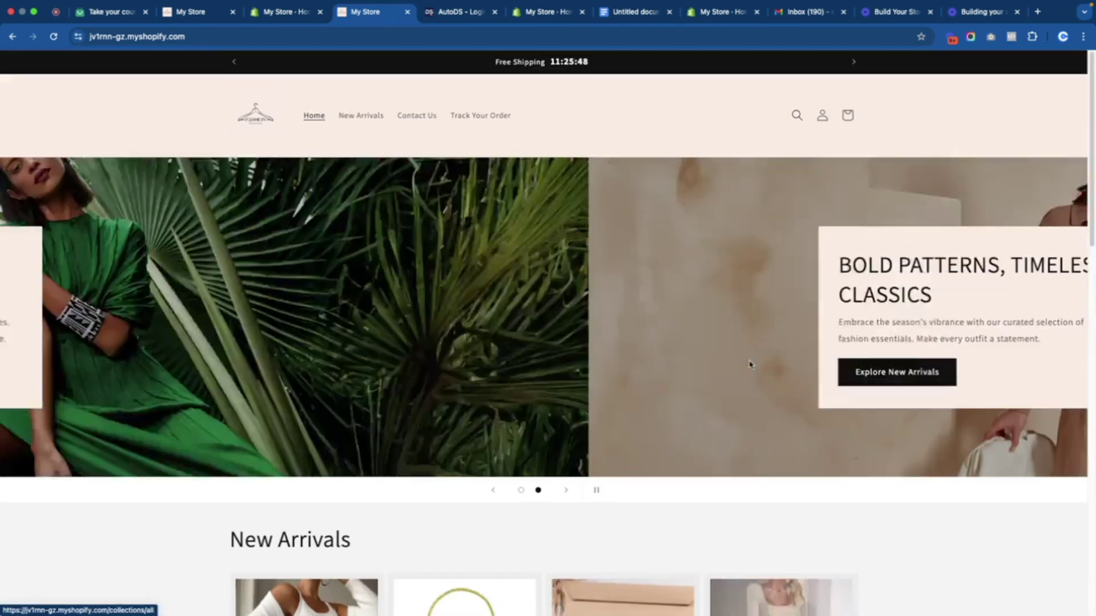
{"action": "scroll", "coordinate": [468, 257], "scroll_direction": "down", "scroll_amount": 7}
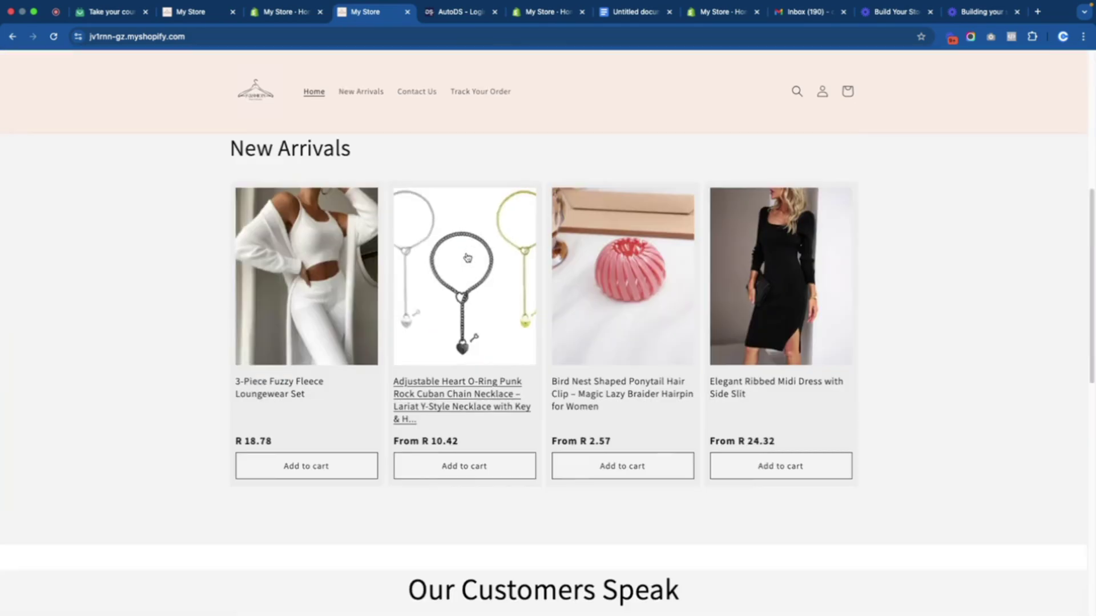
Step: Open the 3-Piece Fuzzy Fleece Loungewear Set product page
{"action": "left_click", "coordinate": [362, 257]}
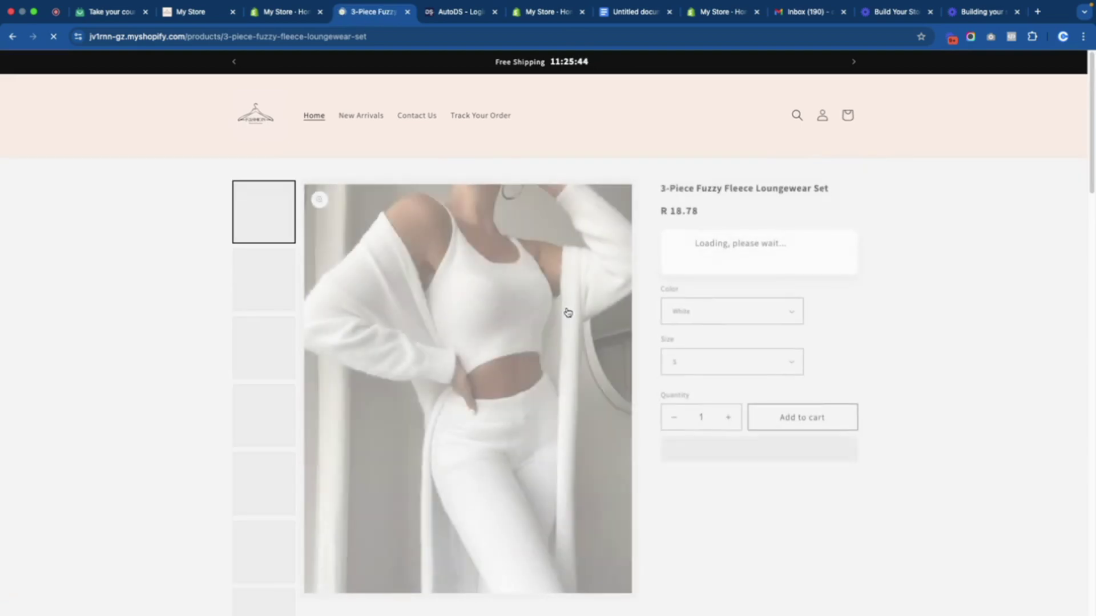
{"action": "scroll", "coordinate": [765, 334], "scroll_direction": "down", "scroll_amount": 1}
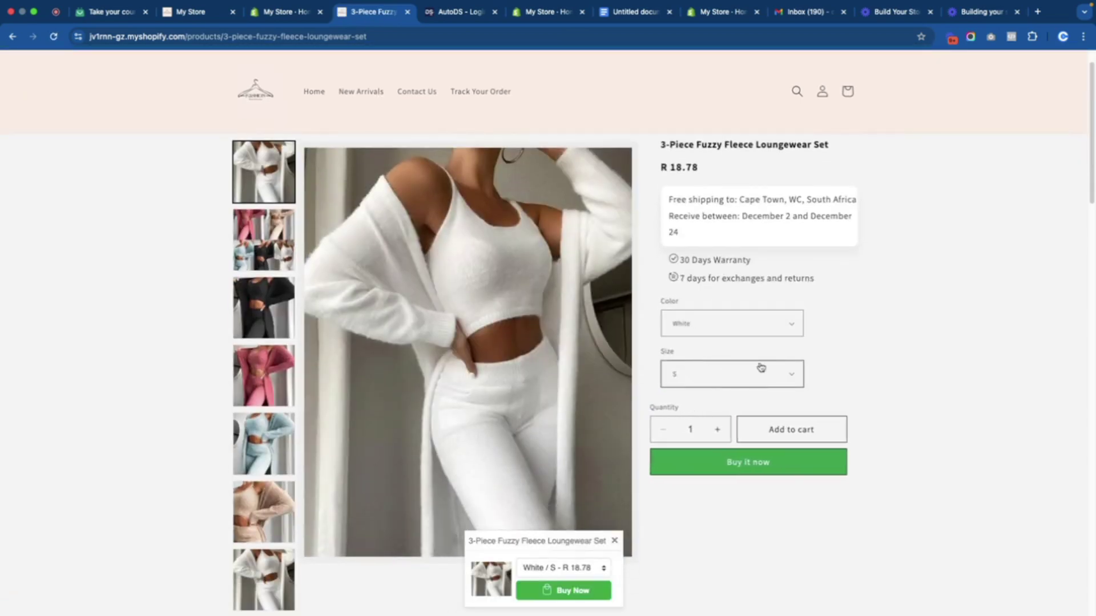
{"action": "scroll", "coordinate": [748, 460], "scroll_direction": "down", "scroll_amount": 2}
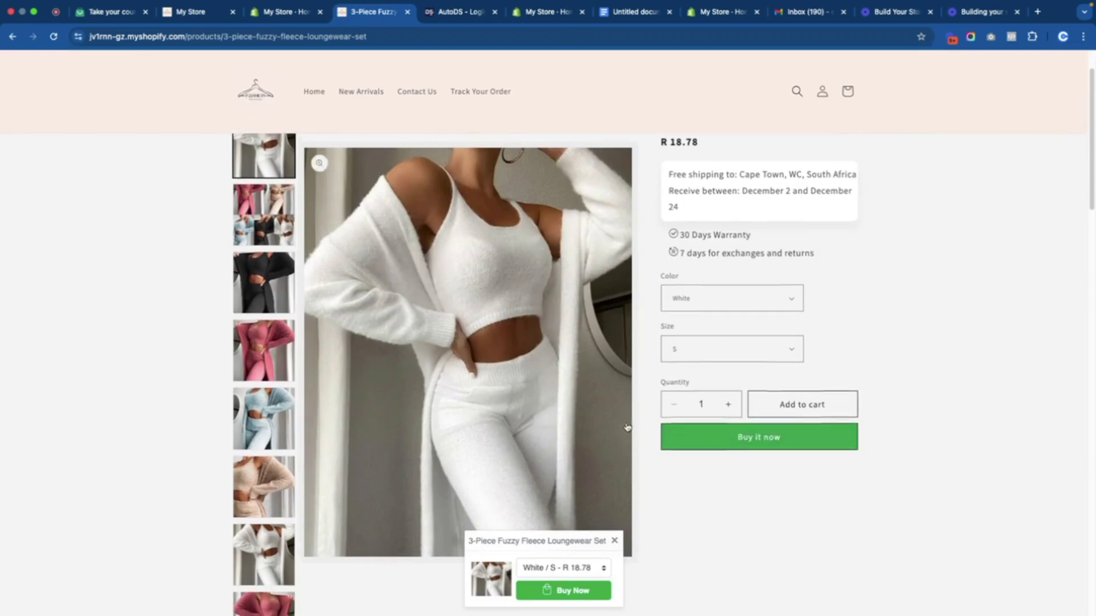
Step: View the set's pink, blue and beige colour photos and scroll through the description
{"action": "left_click", "coordinate": [262, 323]}
{"action": "left_click", "coordinate": [251, 401]}
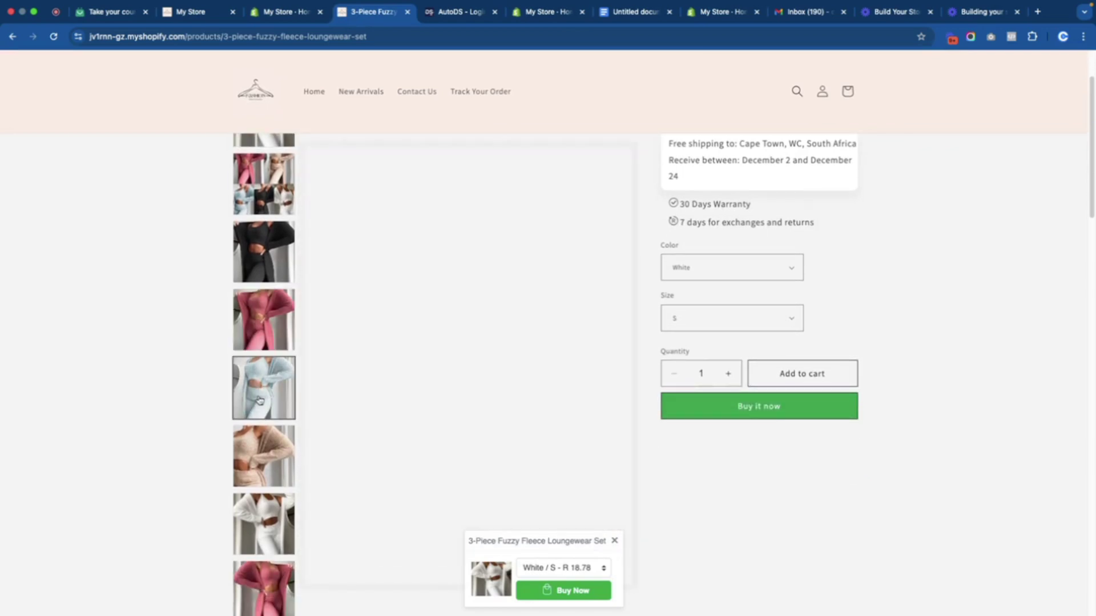
{"action": "left_click", "coordinate": [258, 460]}
{"action": "scroll", "coordinate": [575, 411], "scroll_direction": "down", "scroll_amount": 5}
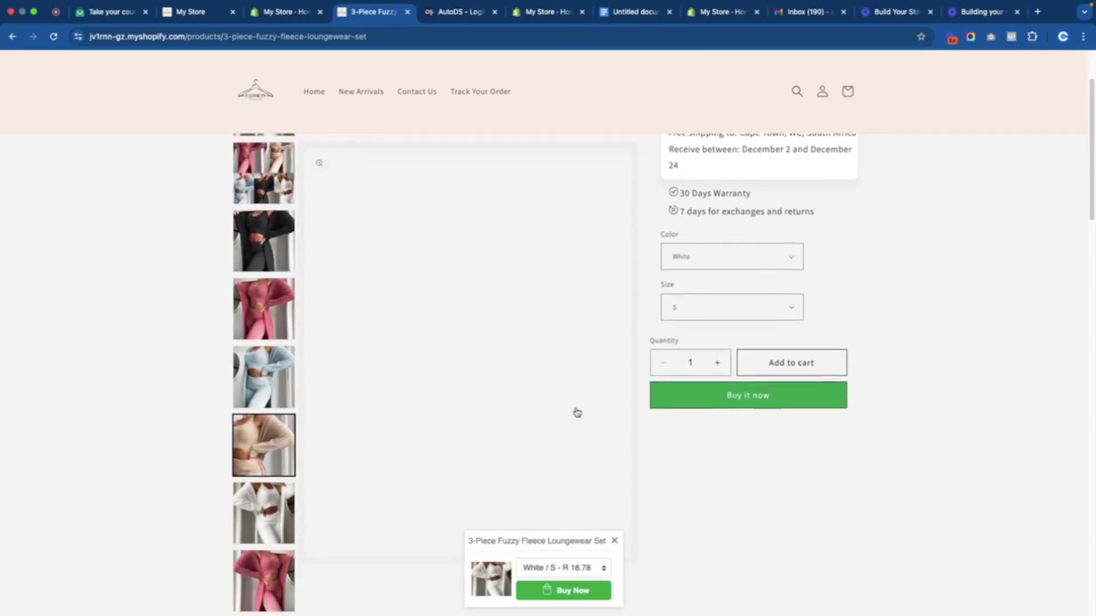
{"action": "scroll", "coordinate": [749, 418], "scroll_direction": "down", "scroll_amount": 12}
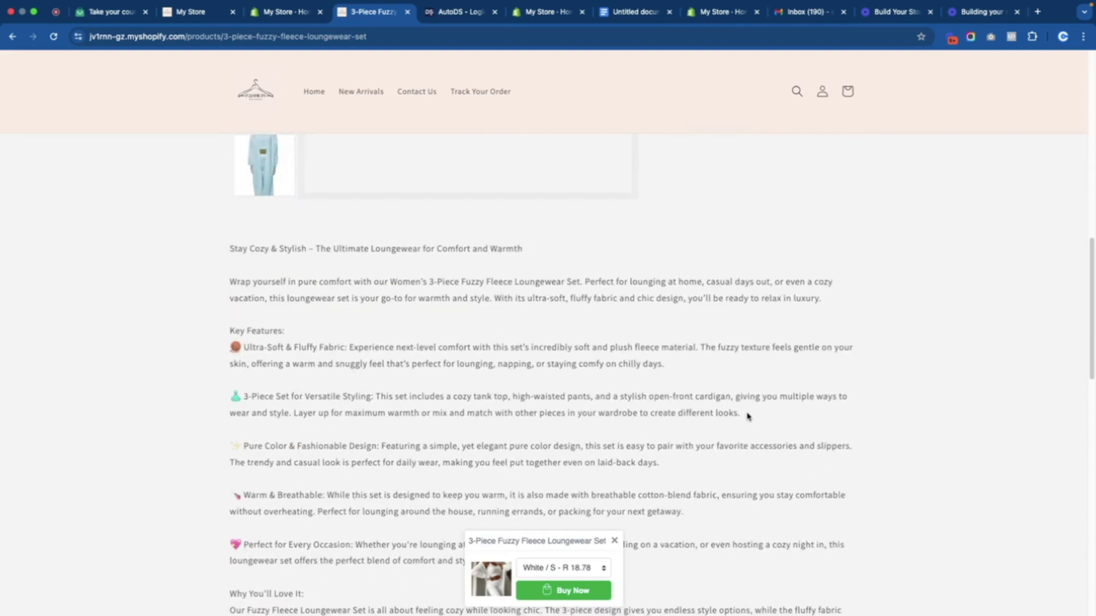
{"action": "scroll", "coordinate": [699, 404], "scroll_direction": "up", "scroll_amount": 15}
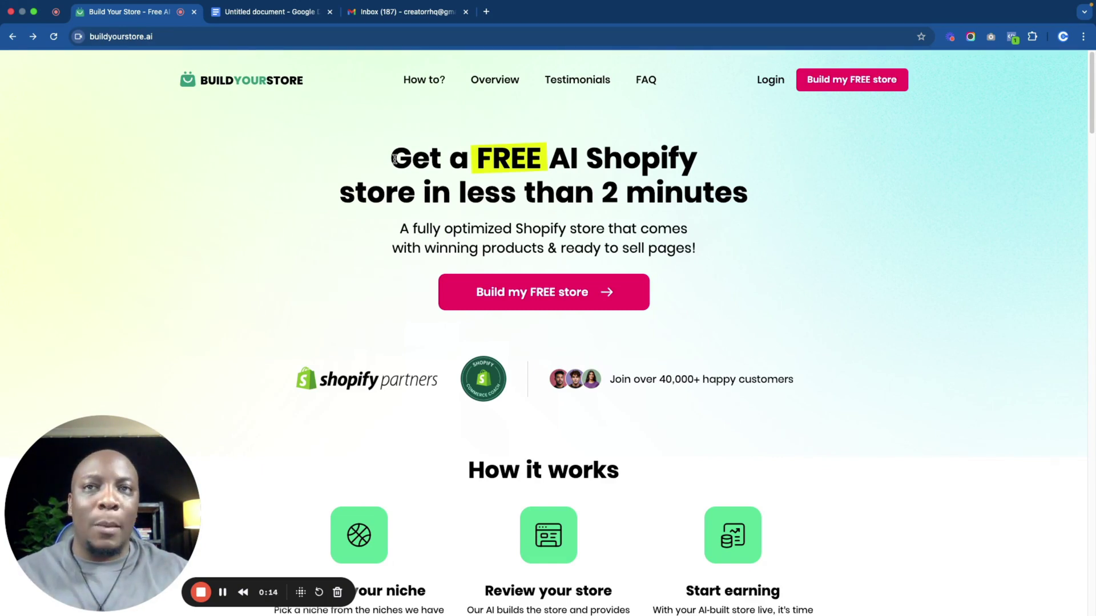
Step: Highlight the free AI Shopify store headline, then choose Build my FREE store
{"action": "left_click_drag", "start_coordinate": [393, 159], "coordinate": [740, 192]}
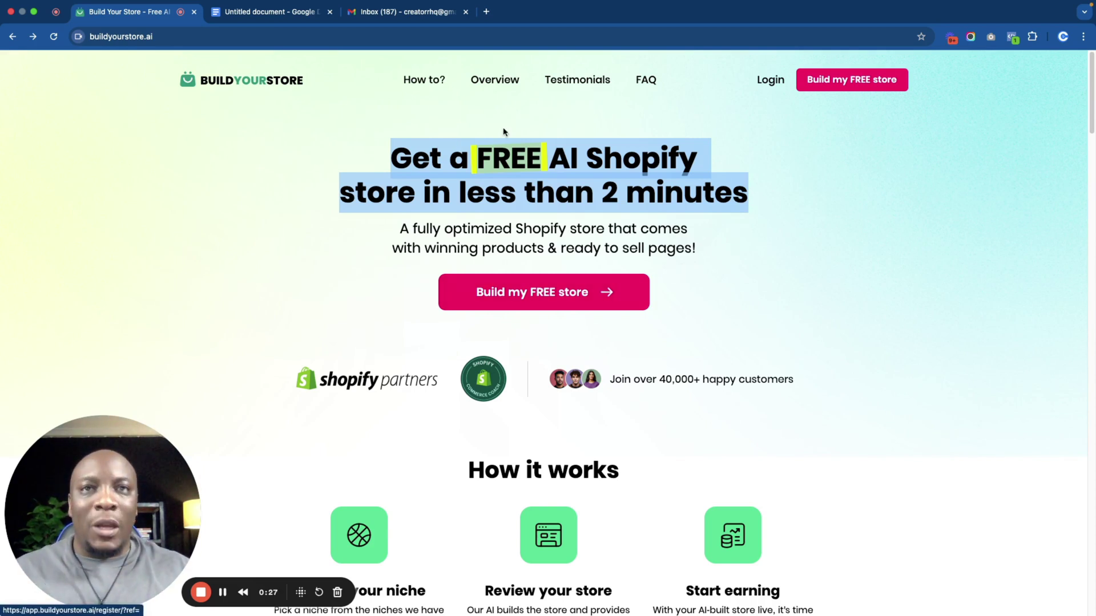
{"action": "scroll", "coordinate": [499, 305], "scroll_direction": "down", "scroll_amount": 2}
{"action": "scroll", "coordinate": [406, 90], "scroll_direction": "up", "scroll_amount": 2}
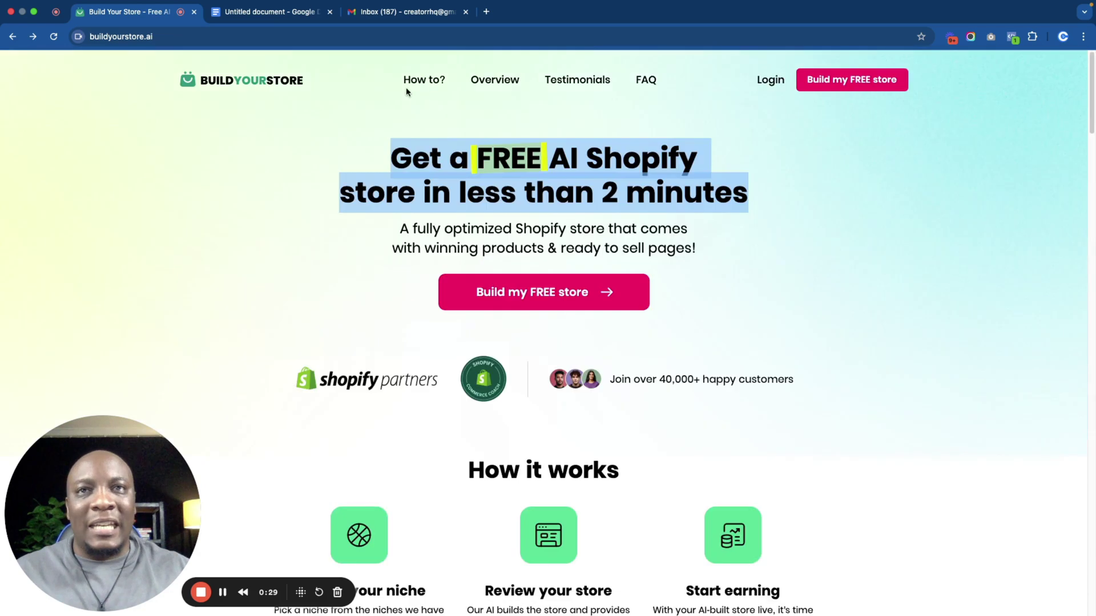
{"action": "left_click", "coordinate": [498, 295]}
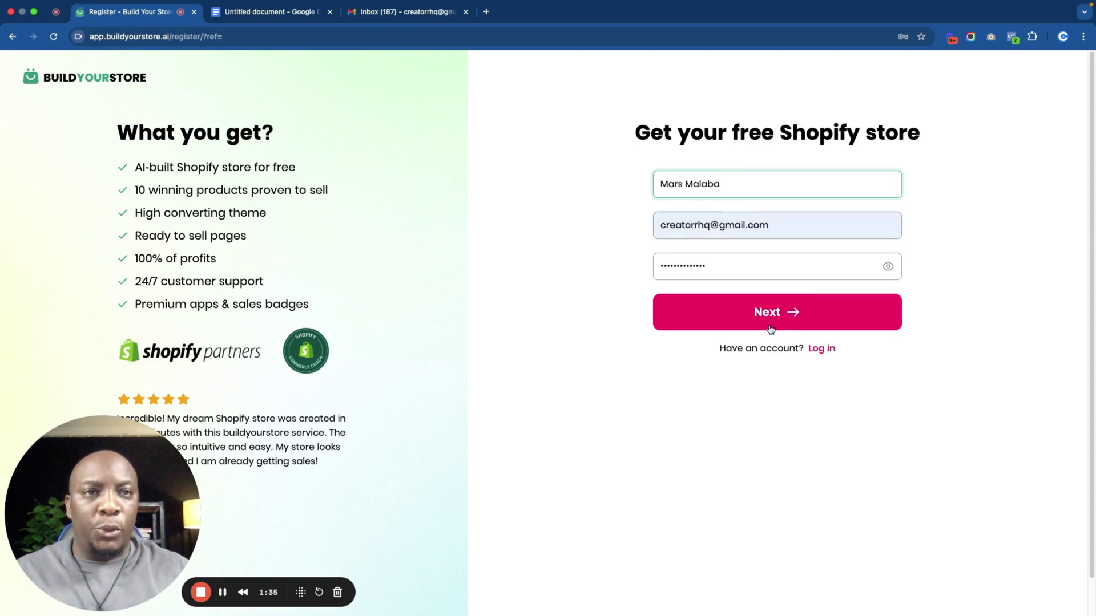
Step: Submit the register form with the full name, e-mail and password entered
{"action": "left_click", "coordinate": [765, 313]}
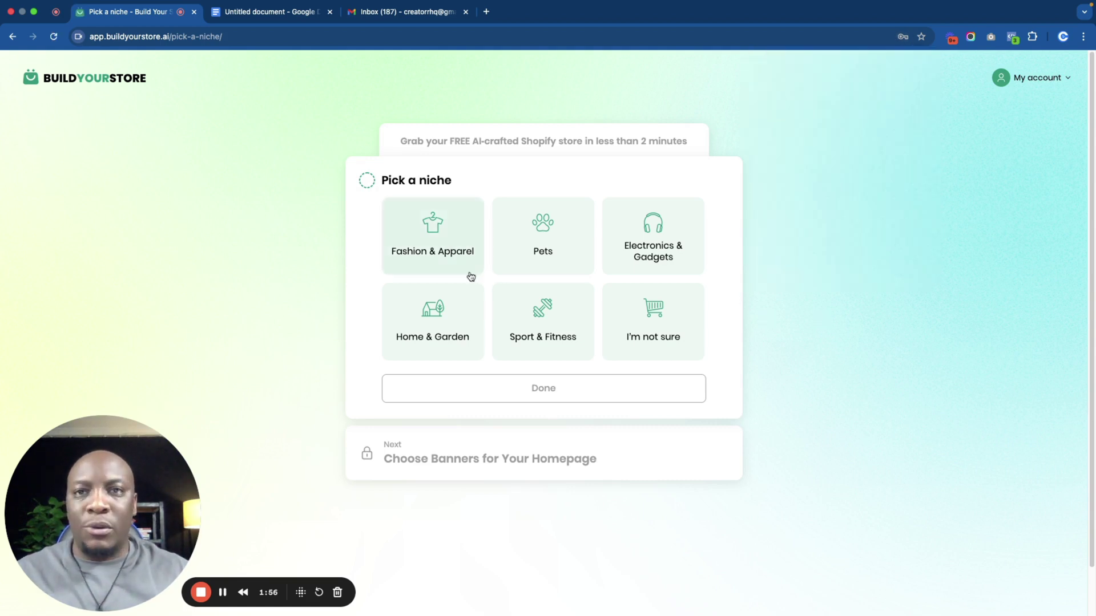
Step: Choose the Fashion & Apparel niche and the green-dress and beige-jumpsuit homepage banners
{"action": "left_click", "coordinate": [435, 242]}
{"action": "left_click", "coordinate": [547, 384]}
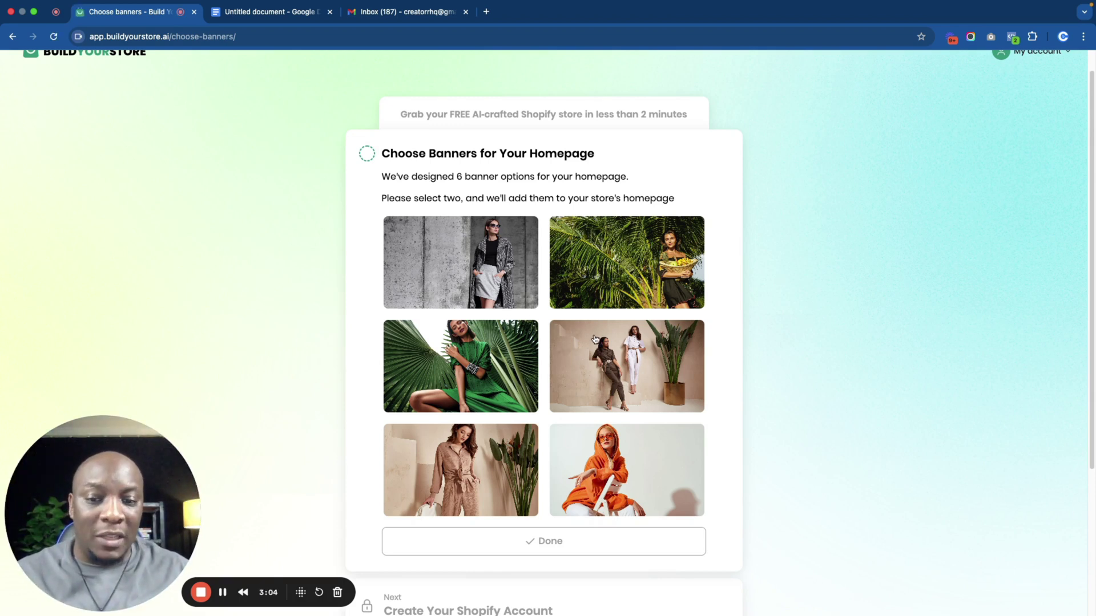
{"action": "left_click", "coordinate": [462, 367]}
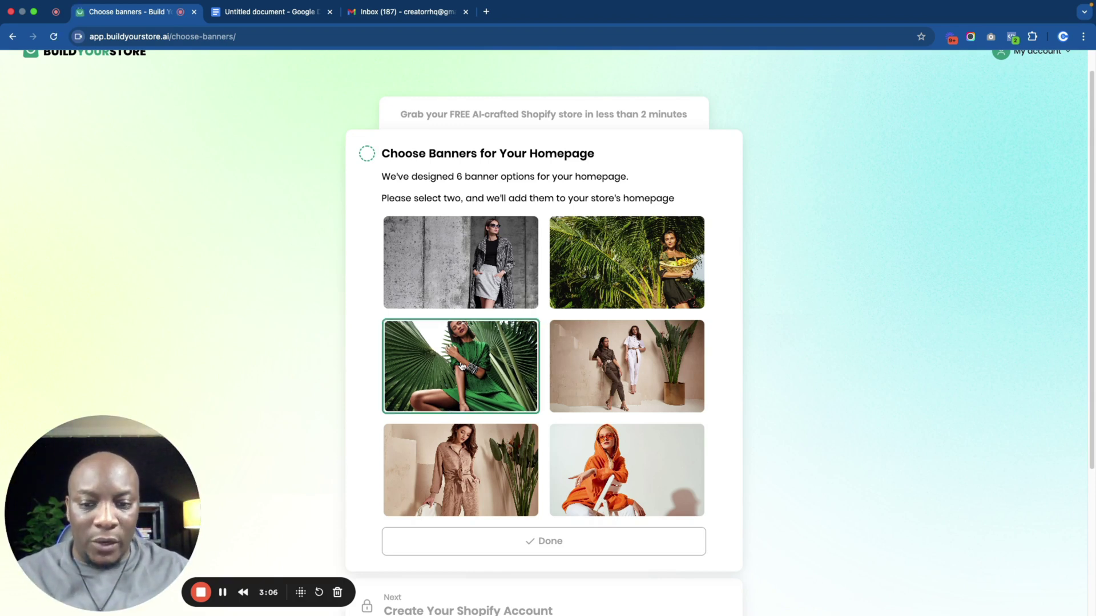
{"action": "left_click", "coordinate": [455, 468]}
{"action": "left_click", "coordinate": [542, 539]}
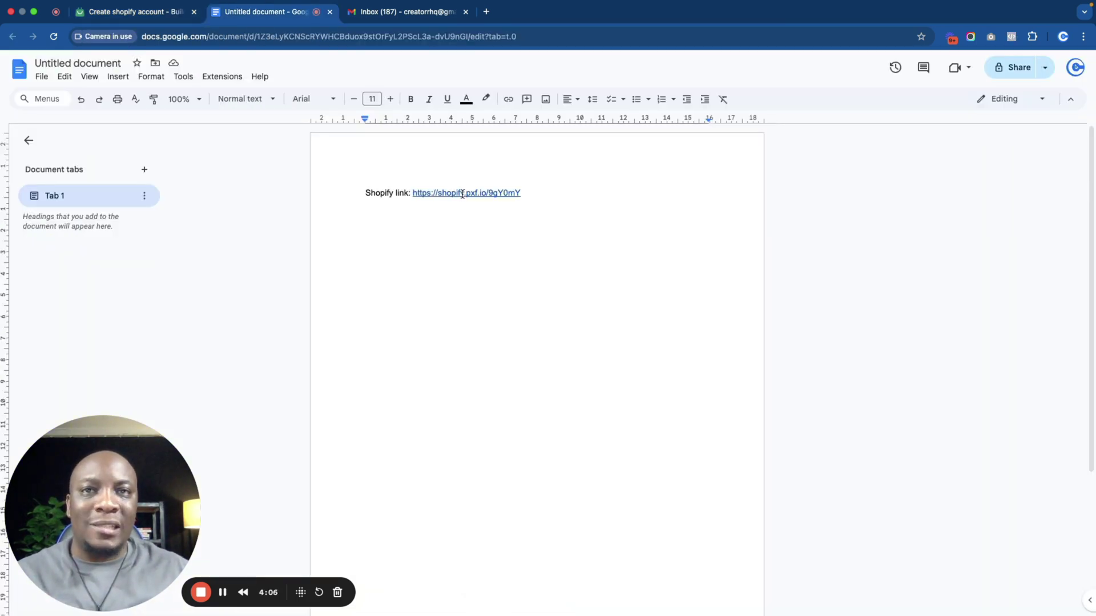
Step: Follow the saved Shopify link in the document to open the free-trial page in a new tab
{"action": "left_click", "coordinate": [463, 193]}
{"action": "left_click", "coordinate": [479, 216]}
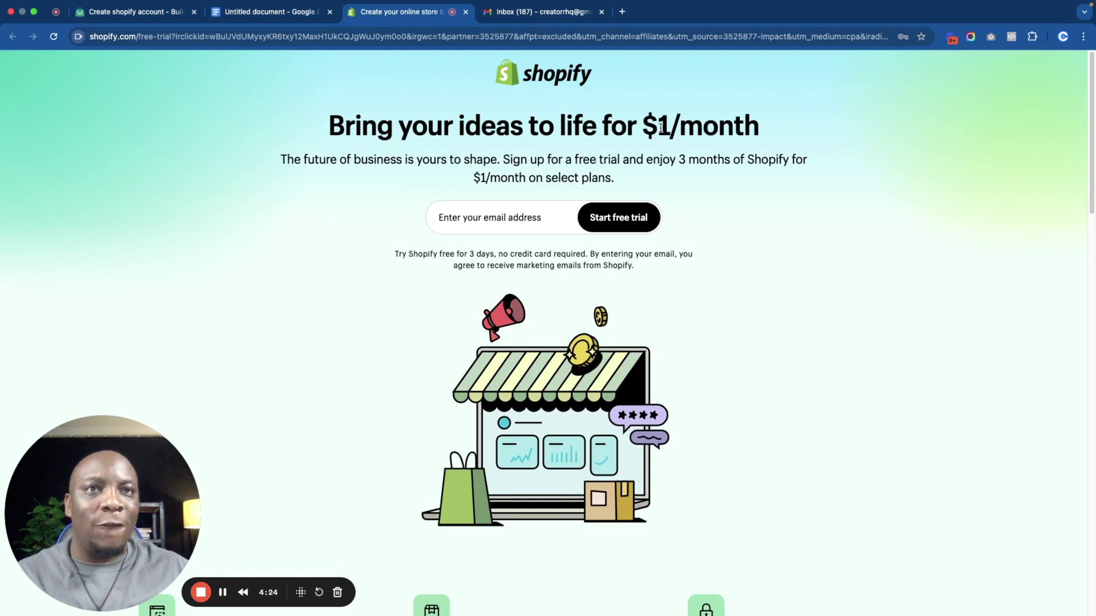
Step: Highlight the 3 months for $1/month offer, then start the free trial with the entered e-mail
{"action": "left_click_drag", "start_coordinate": [645, 126], "coordinate": [767, 136]}
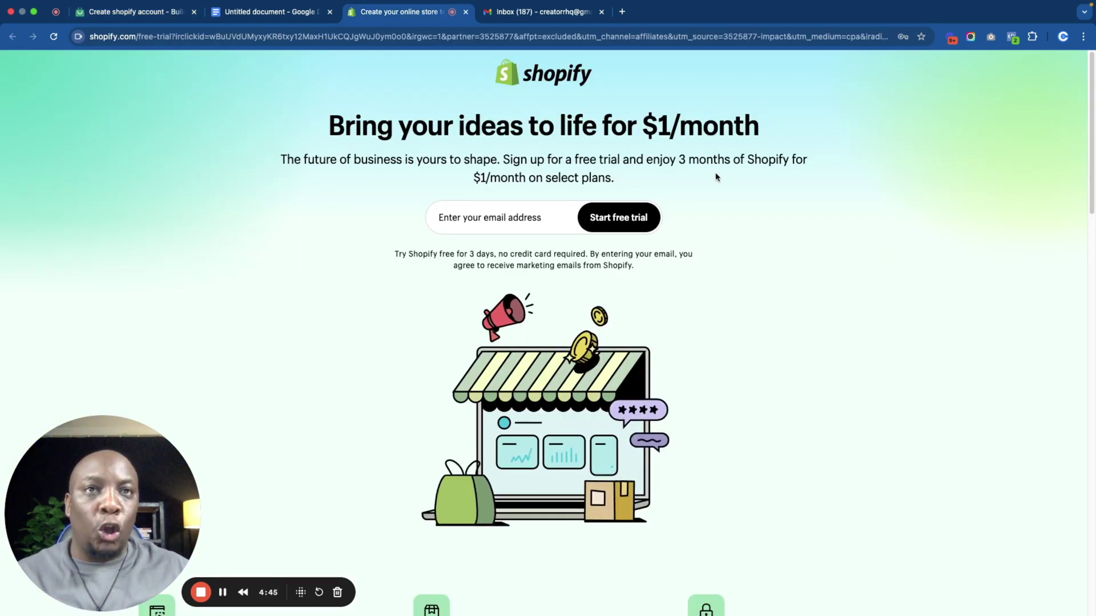
{"action": "mouse_move", "coordinate": [678, 162]}
{"action": "left_mouse_down"}
{"action": "mouse_move", "coordinate": [776, 163]}
{"action": "mouse_move", "coordinate": [686, 181]}
{"action": "left_mouse_up"}
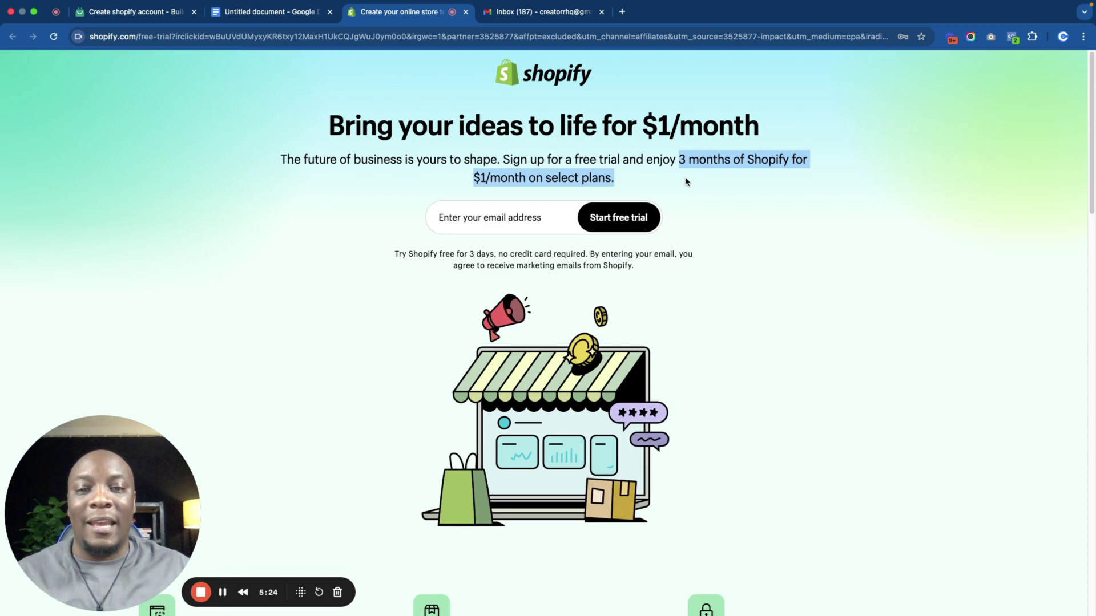
{"action": "left_click", "coordinate": [502, 235]}
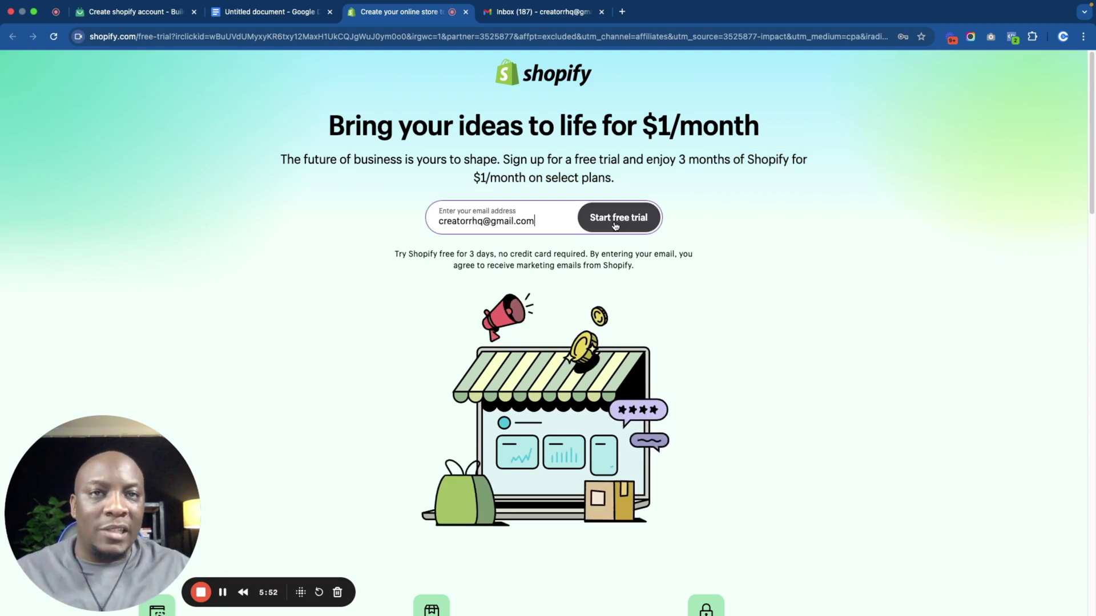
{"action": "left_click", "coordinate": [614, 221]}
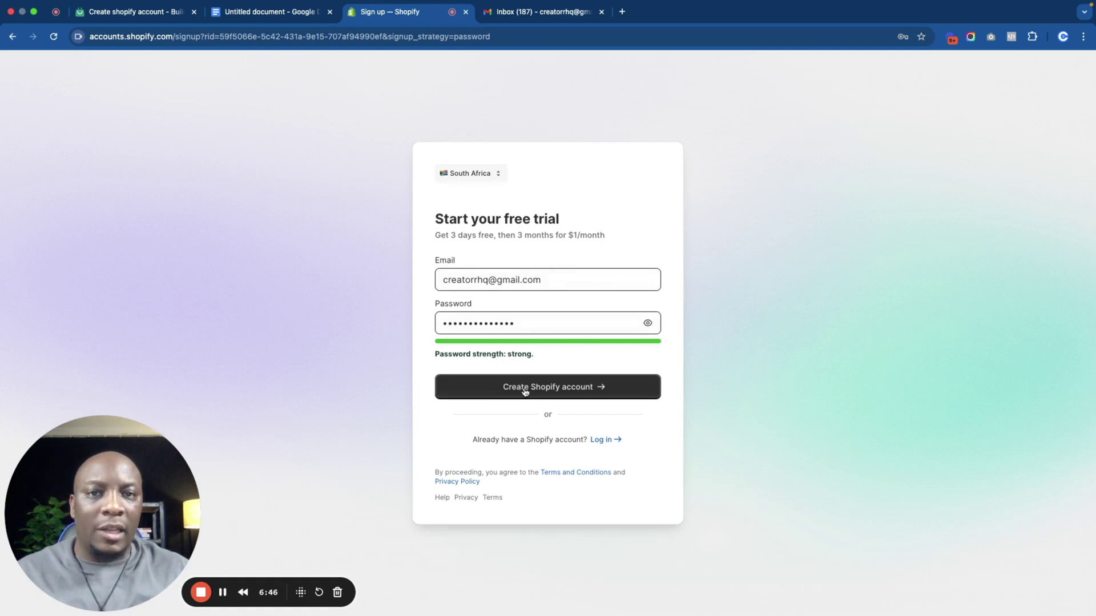
Step: Create the Shopify account and answer onboarding: an online store, just starting, dropshipping products
{"action": "left_click", "coordinate": [524, 390]}
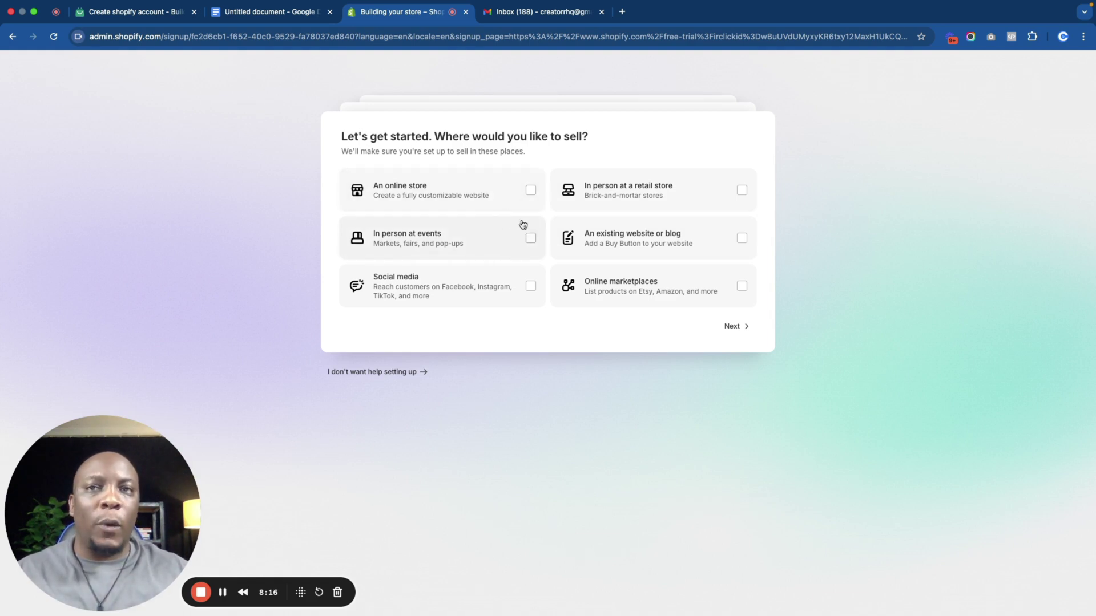
{"action": "left_click", "coordinate": [531, 192]}
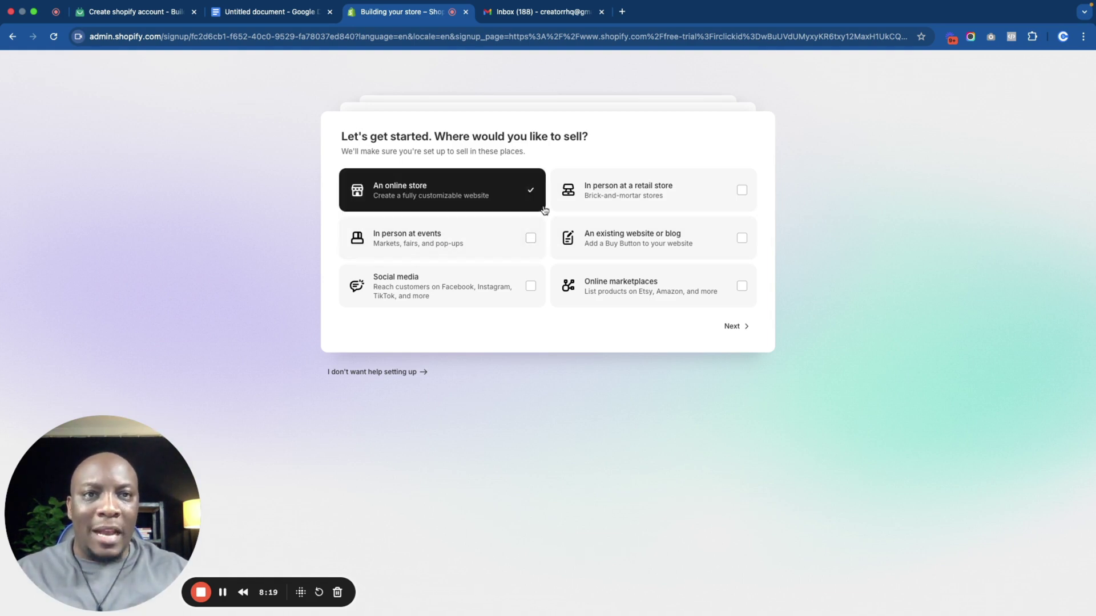
{"action": "left_click", "coordinate": [736, 326]}
{"action": "left_click", "coordinate": [380, 177]}
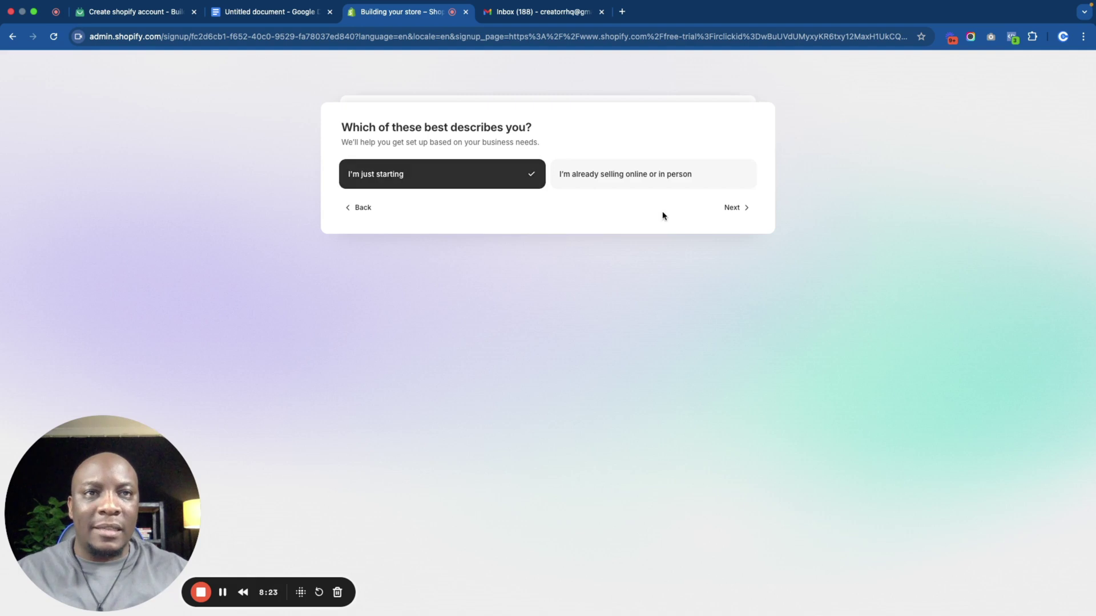
{"action": "left_click", "coordinate": [732, 207]}
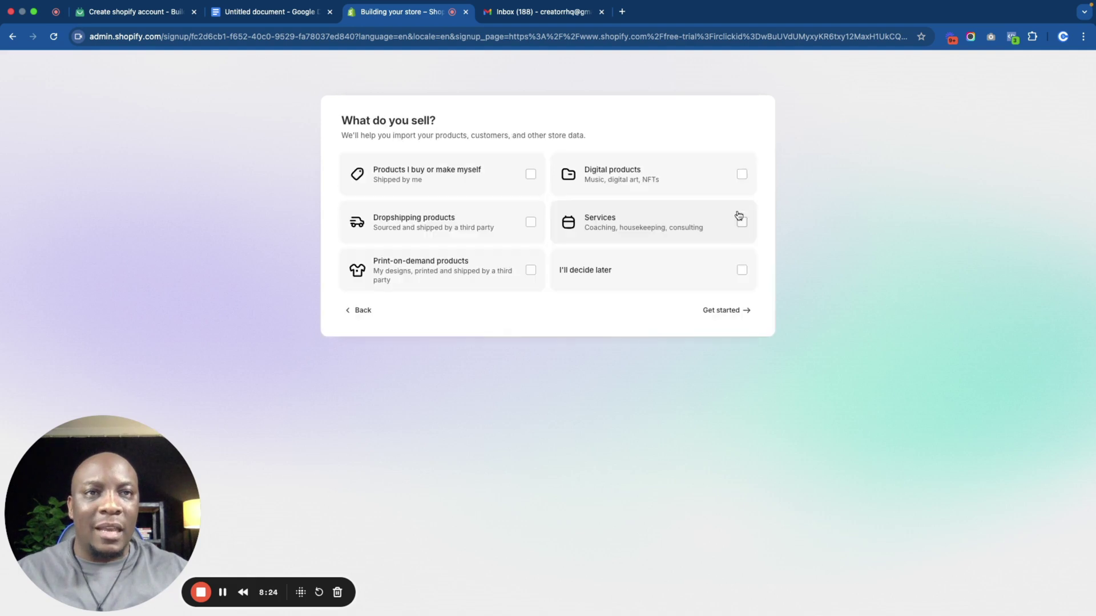
{"action": "left_click", "coordinate": [414, 229]}
{"action": "left_click", "coordinate": [724, 312]}
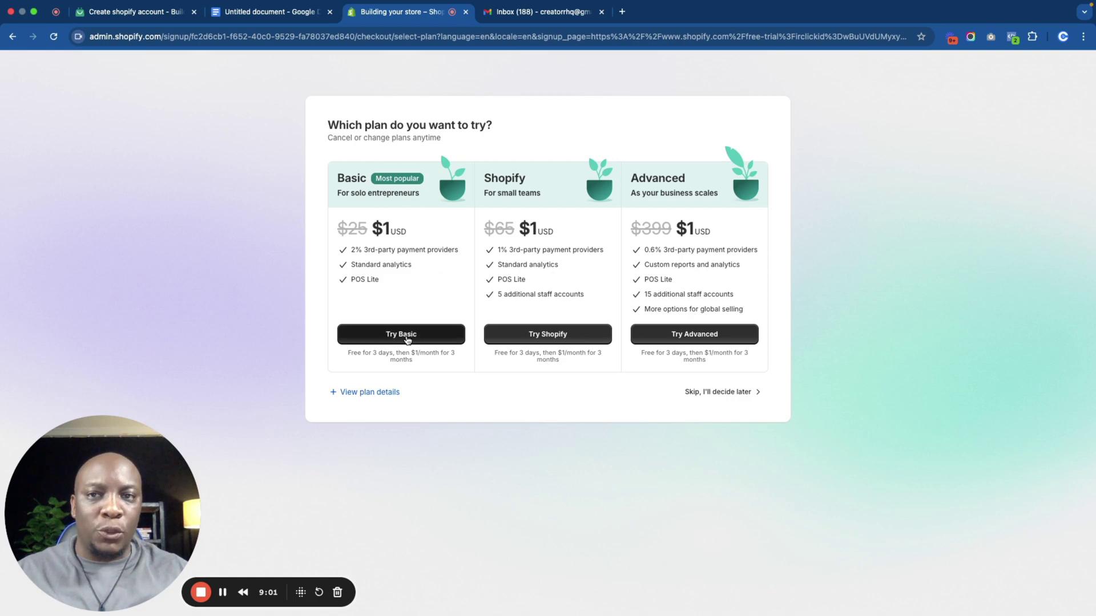
Step: Start the trial of the Basic plan
{"action": "left_click", "coordinate": [400, 334]}
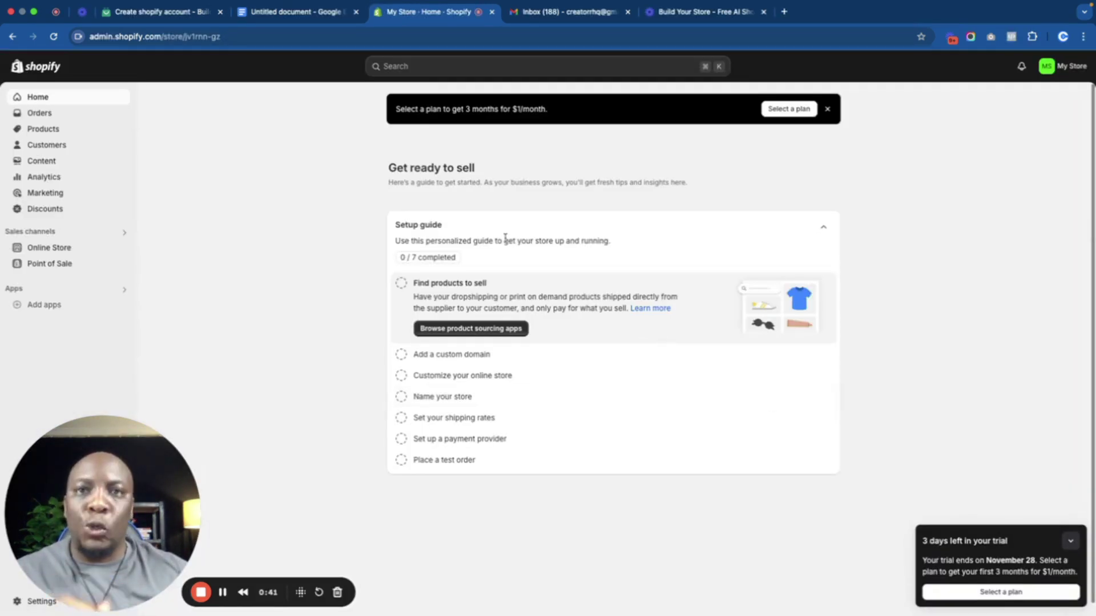
Step: Copy the new store's admin URL and return to the BuildYourStore account-creation tab
{"action": "left_click", "coordinate": [231, 37]}
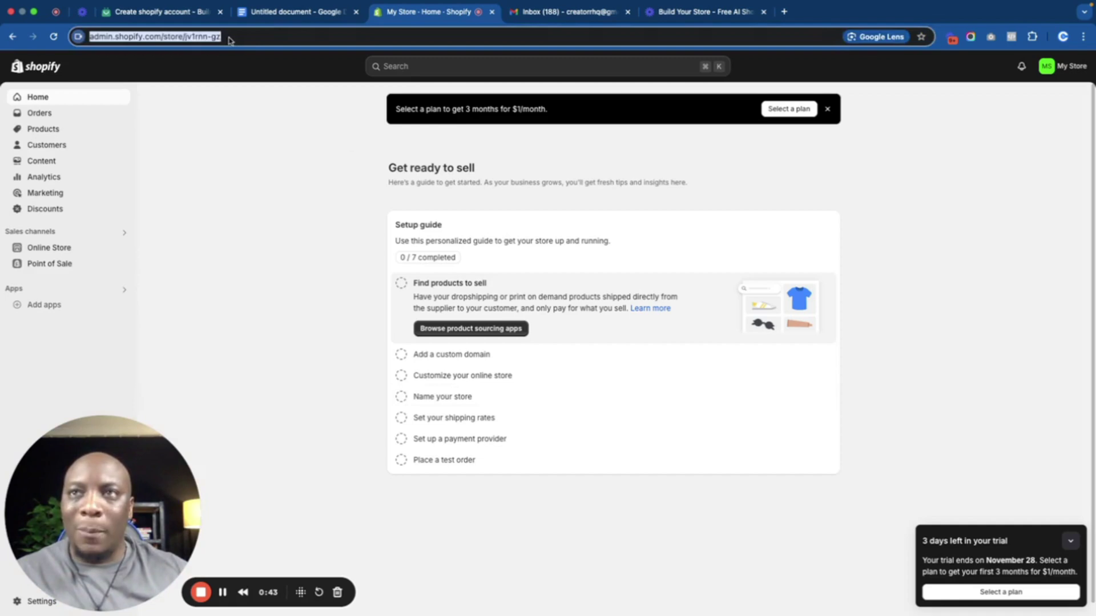
{"action": "right_click", "coordinate": [184, 38]}
{"action": "left_click", "coordinate": [197, 127]}
{"action": "left_click", "coordinate": [150, 14]}
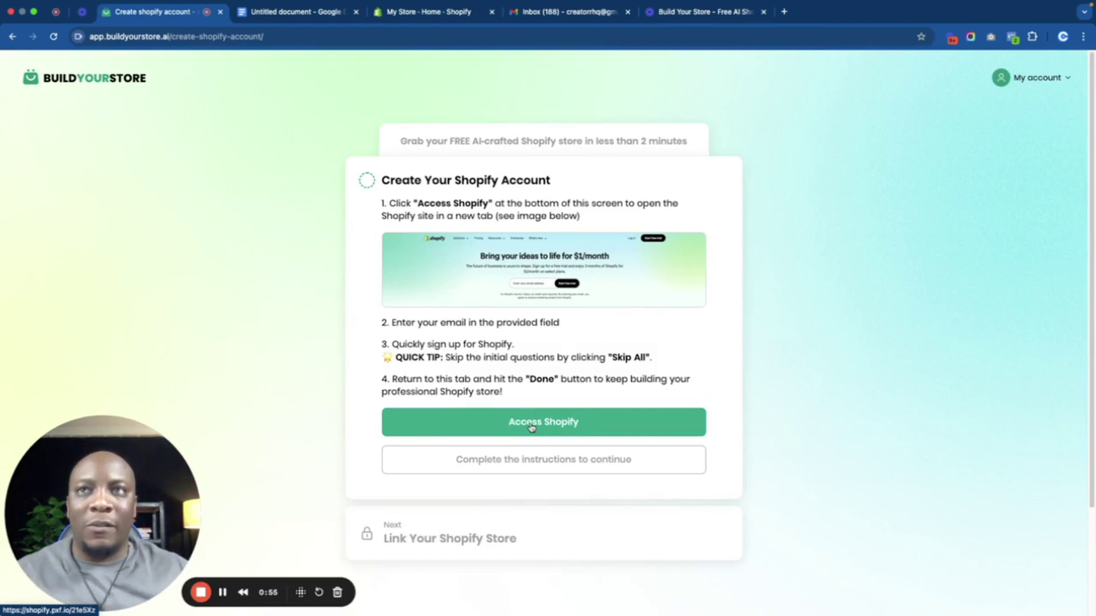
Step: Complete BuildYourStore's Shopify account-creation step
{"action": "left_click", "coordinate": [531, 425]}
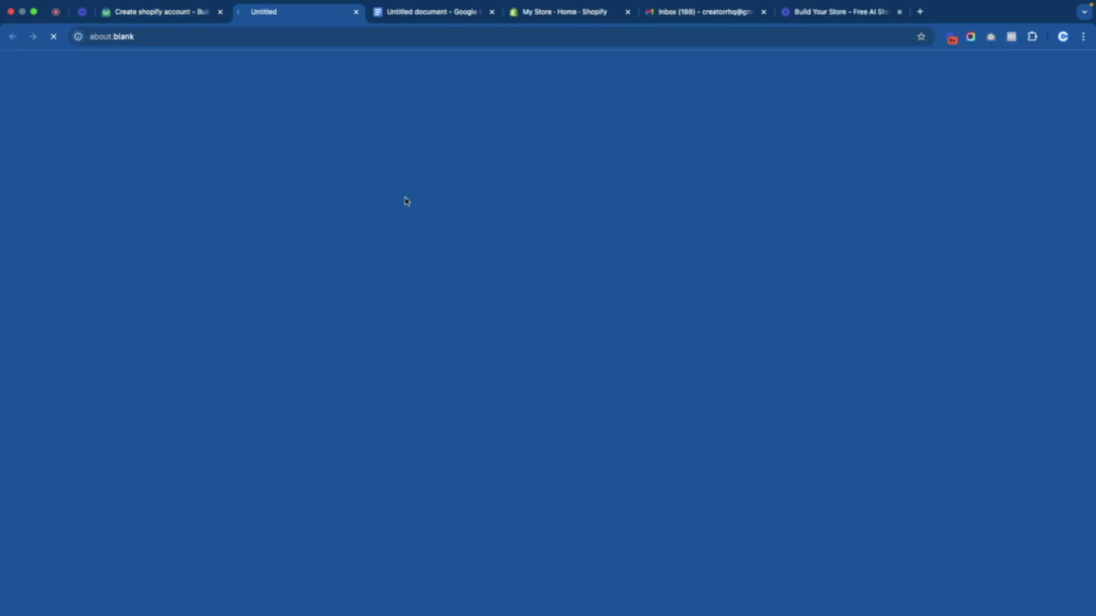
{"action": "left_click", "coordinate": [356, 12]}
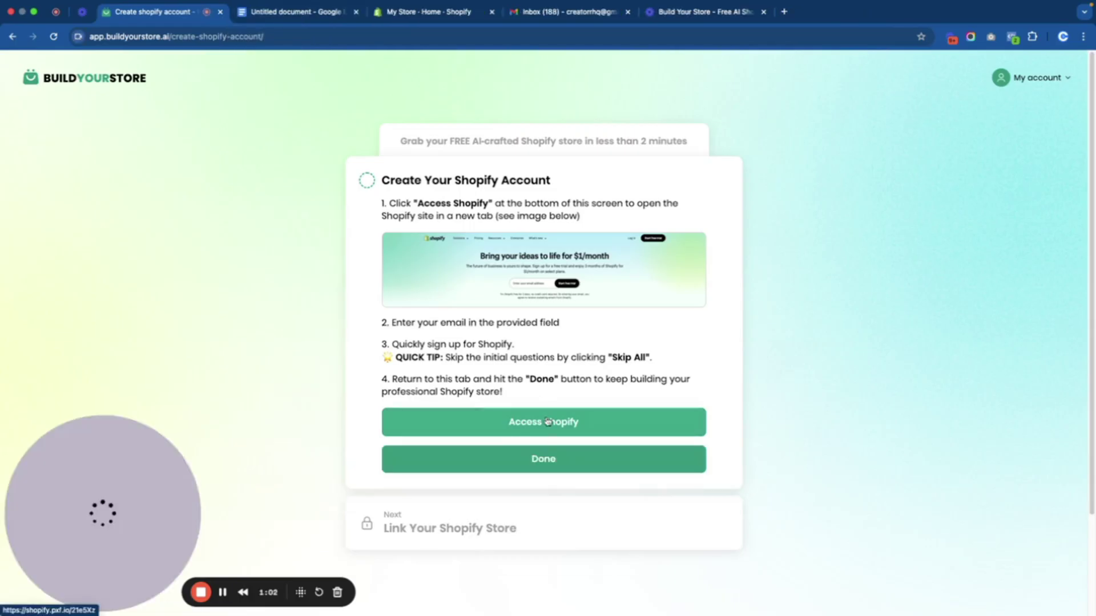
{"action": "left_click", "coordinate": [536, 463]}
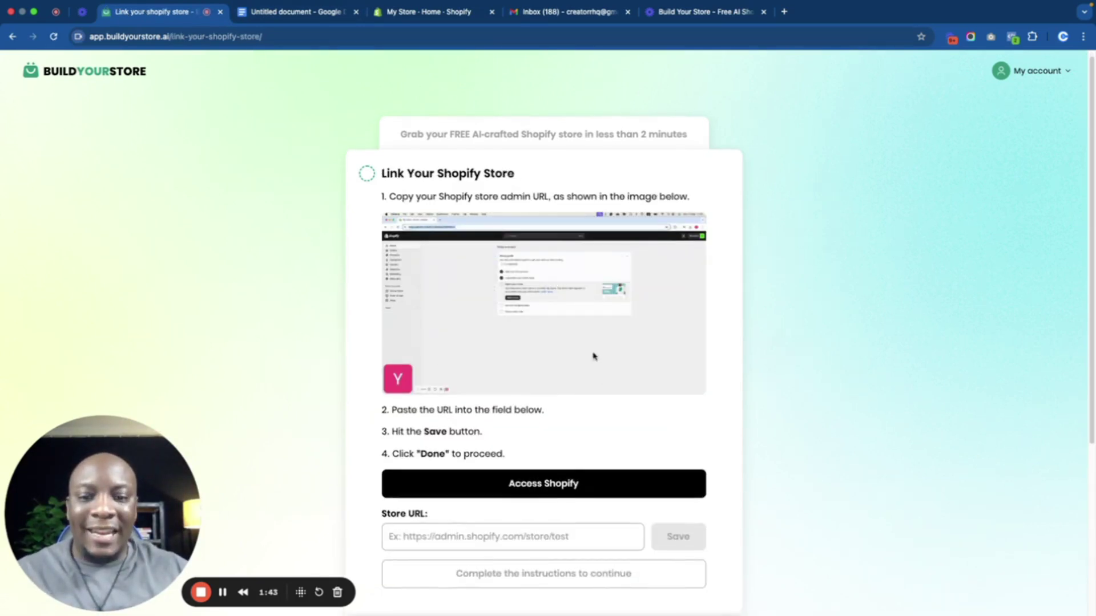
Step: Paste the Shopify admin URL as the Store URL and save it to link the store
{"action": "scroll", "coordinate": [594, 357], "scroll_direction": "down", "scroll_amount": 2}
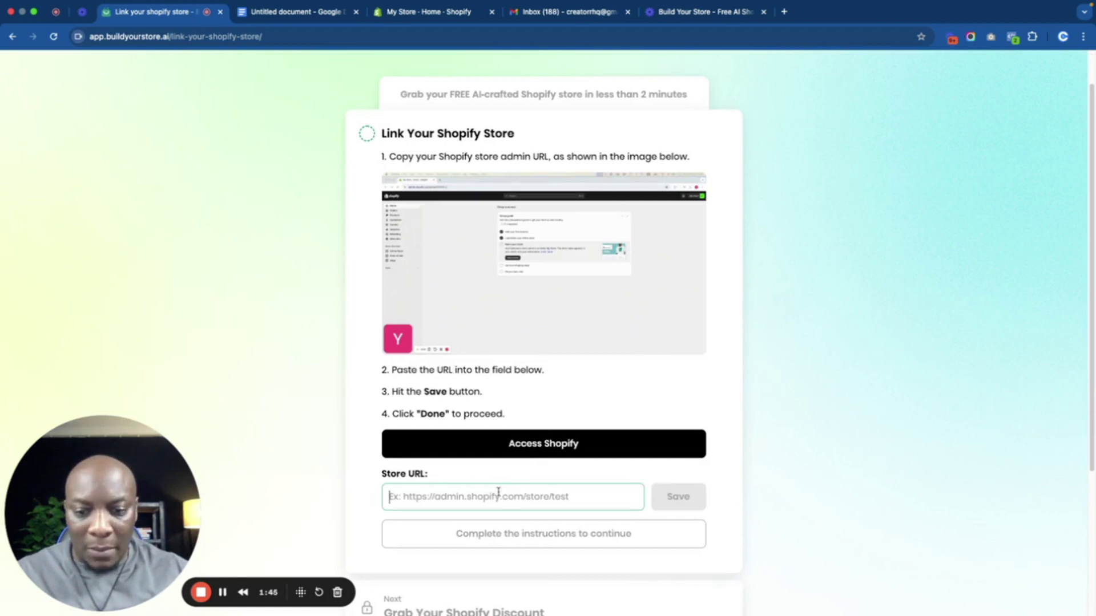
{"action": "type", "text": "https://admin.shopify.com/store/jvlrnn-gz"}
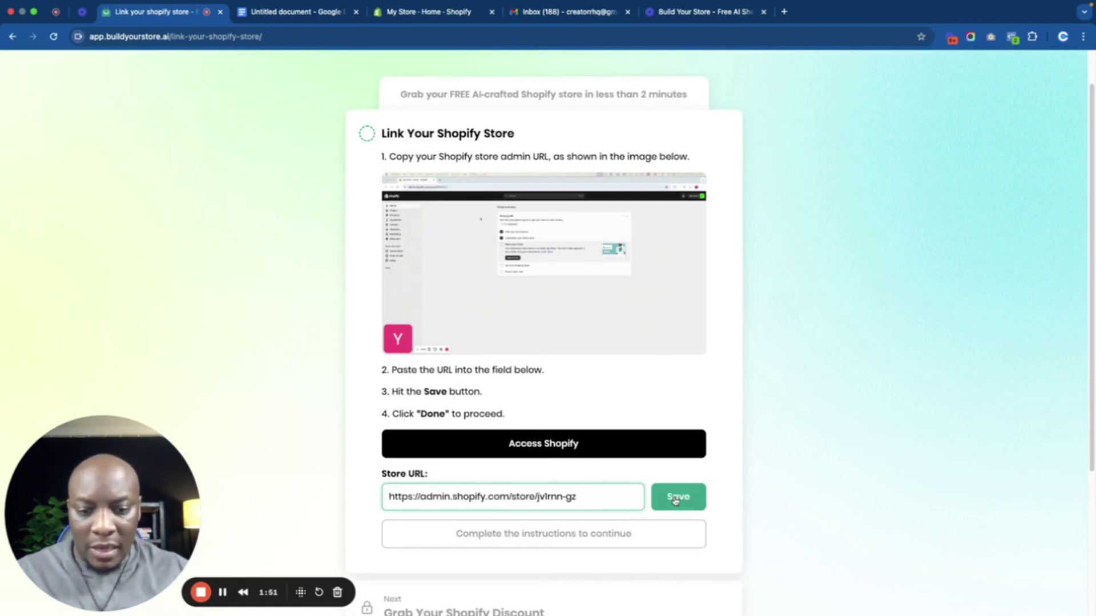
{"action": "left_click", "coordinate": [675, 501]}
{"action": "left_click", "coordinate": [542, 535]}
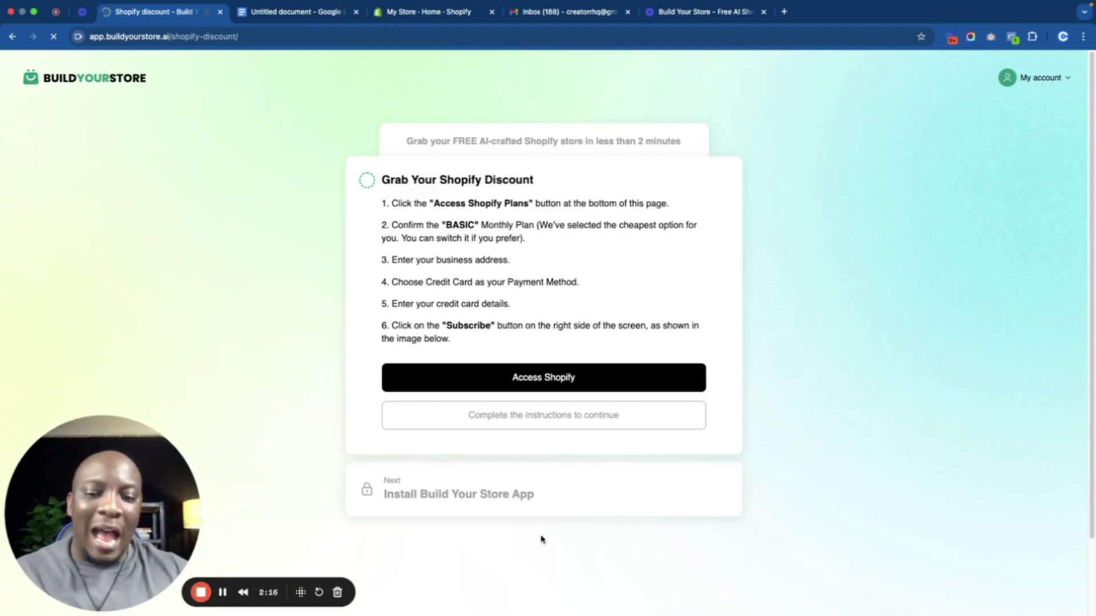
Step: Open the Shopify plans discount offer, then mark the discount step done
{"action": "scroll", "coordinate": [571, 343], "scroll_direction": "down", "scroll_amount": 1}
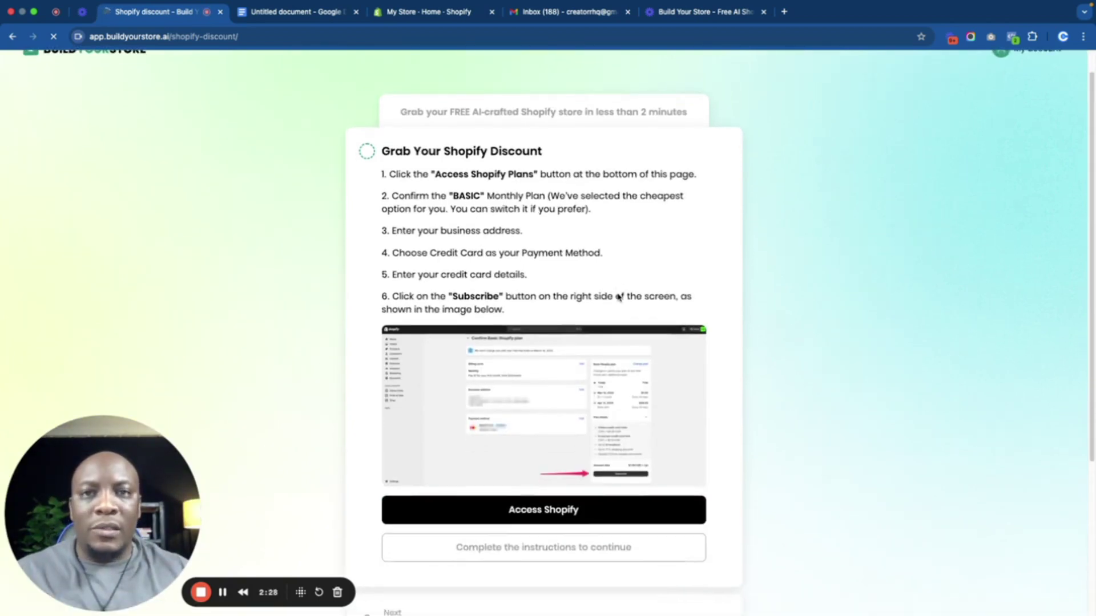
{"action": "scroll", "coordinate": [521, 191], "scroll_direction": "down", "scroll_amount": 3}
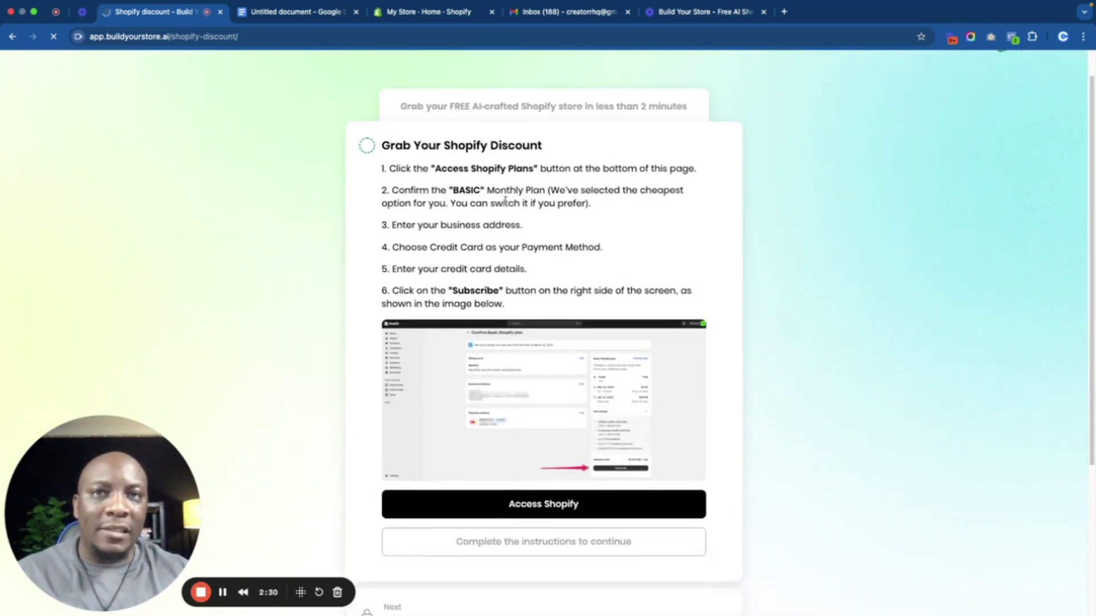
{"action": "scroll", "coordinate": [530, 204], "scroll_direction": "down", "scroll_amount": 2}
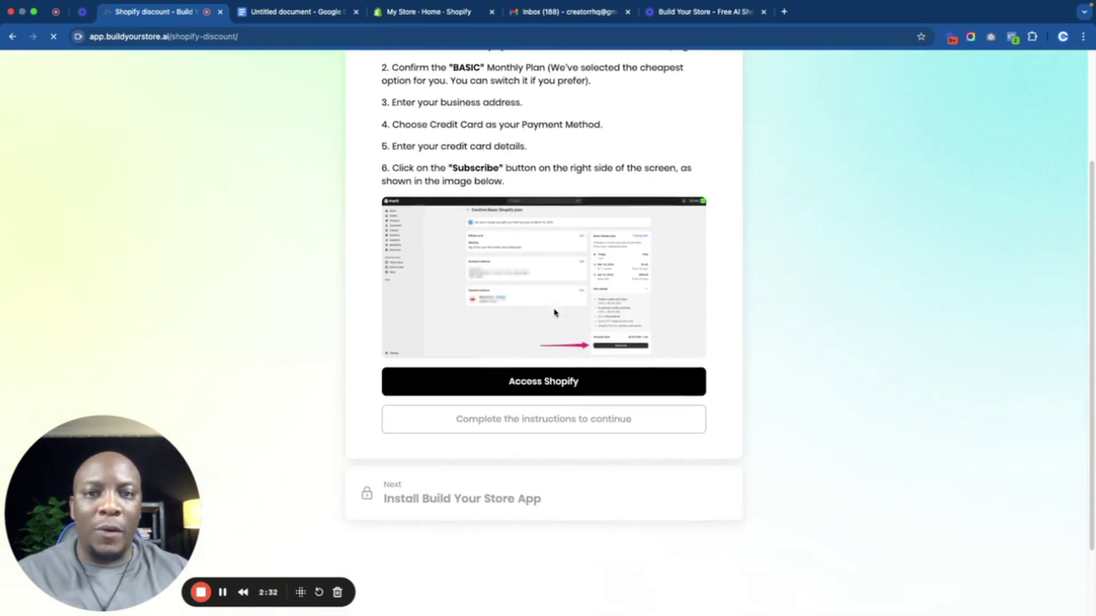
{"action": "left_click", "coordinate": [526, 381]}
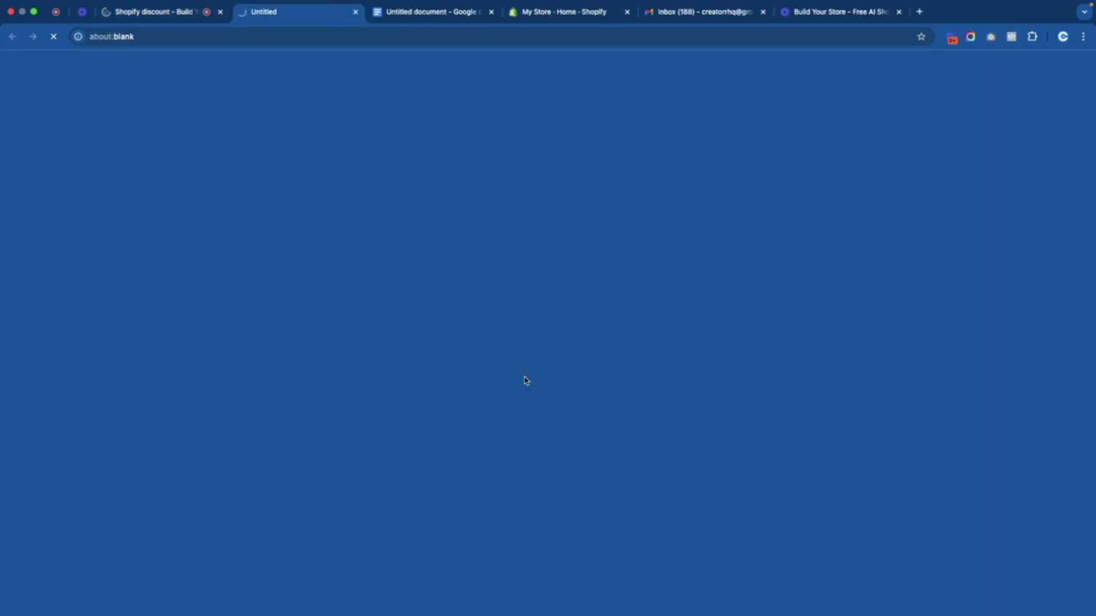
{"action": "left_click", "coordinate": [354, 12]}
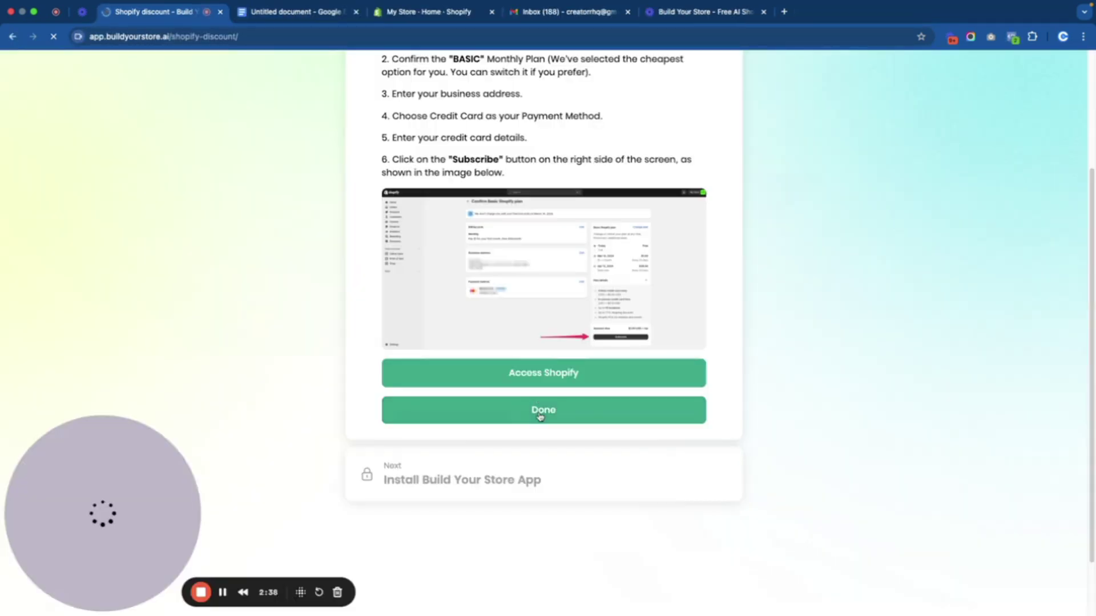
{"action": "left_click", "coordinate": [537, 410]}
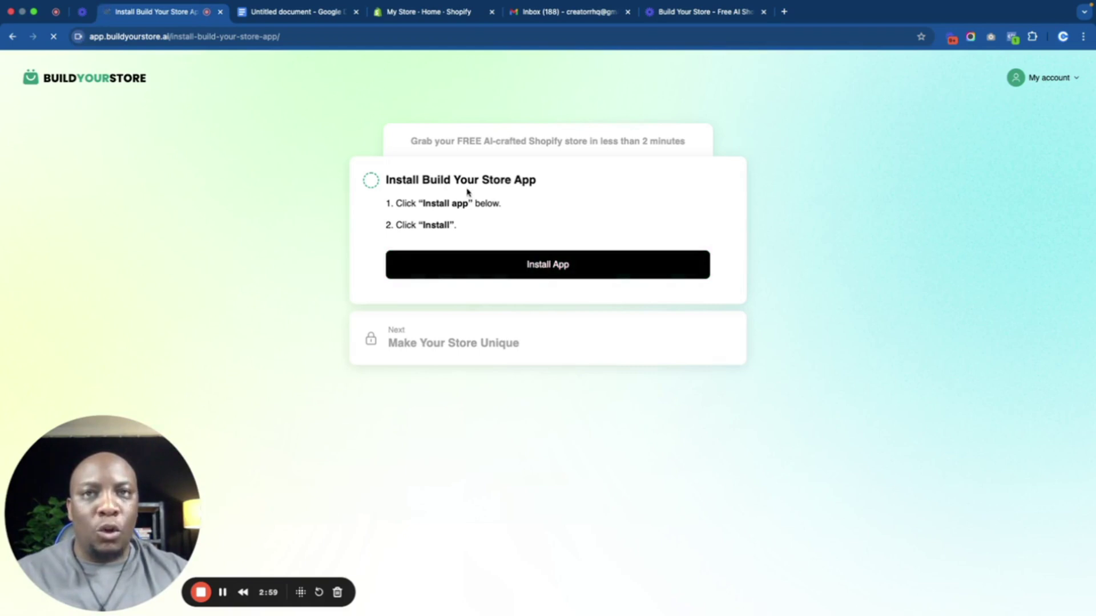
Step: Install the Build Your Store app and approve the AI Store Builder access in Shopify
{"action": "left_click", "coordinate": [544, 266]}
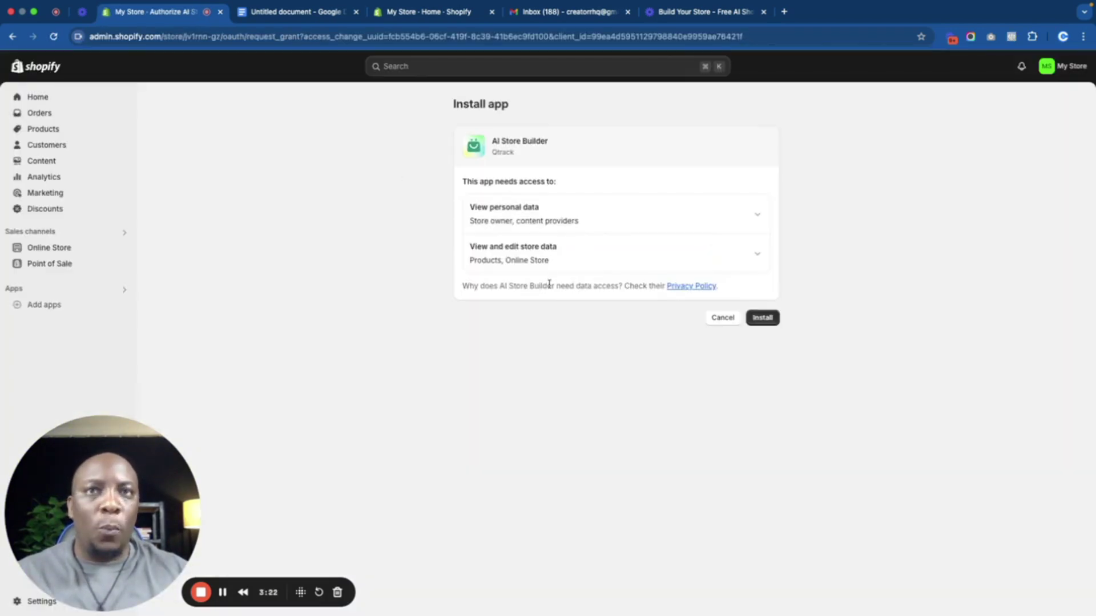
{"action": "left_click", "coordinate": [763, 317]}
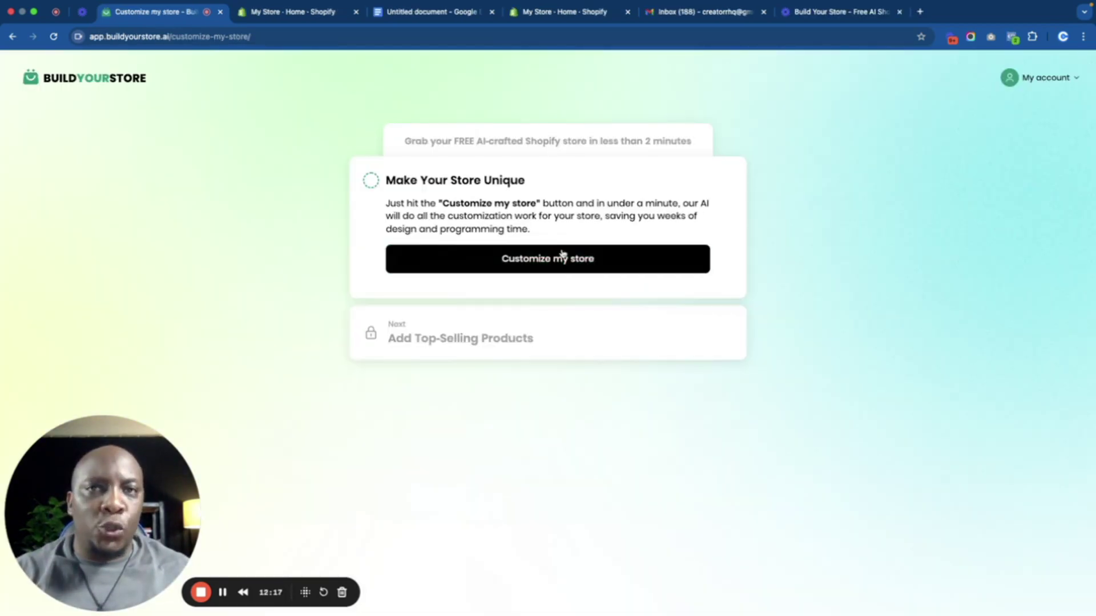
Step: Let the AI customize the store, then read the seven AutoDS registration instructions
{"action": "left_click", "coordinate": [540, 264]}
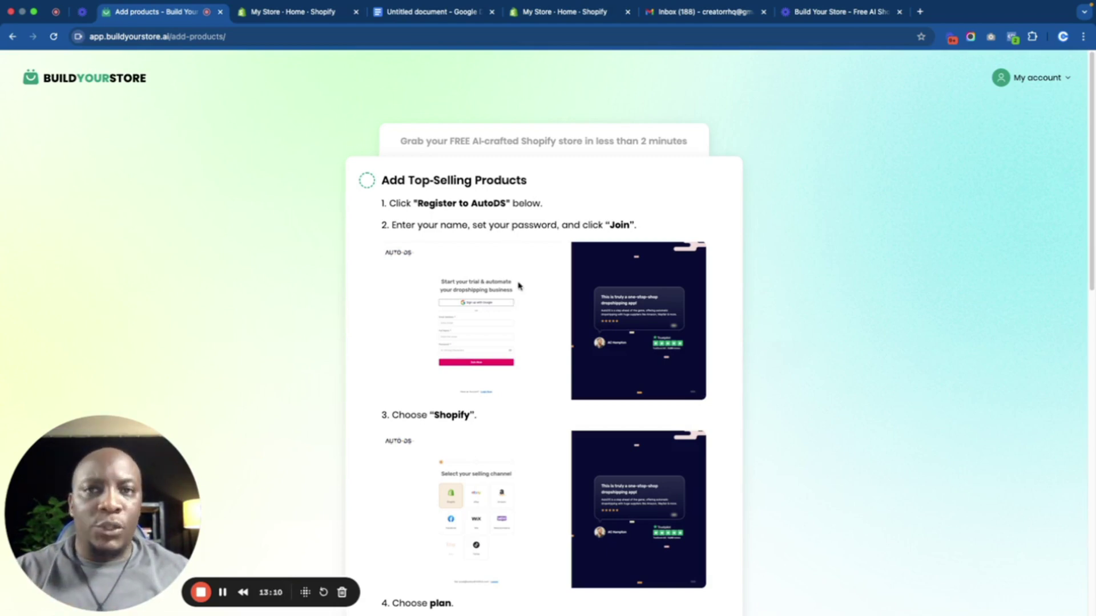
{"action": "scroll", "coordinate": [518, 284], "scroll_direction": "down", "scroll_amount": 1}
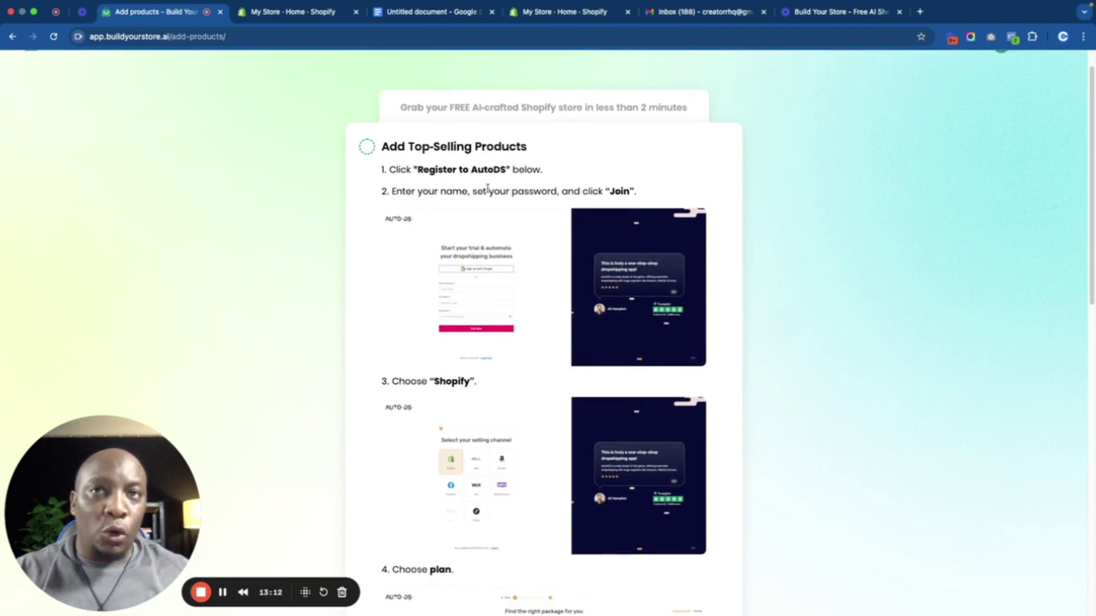
{"action": "scroll", "coordinate": [528, 296], "scroll_direction": "down", "scroll_amount": 8}
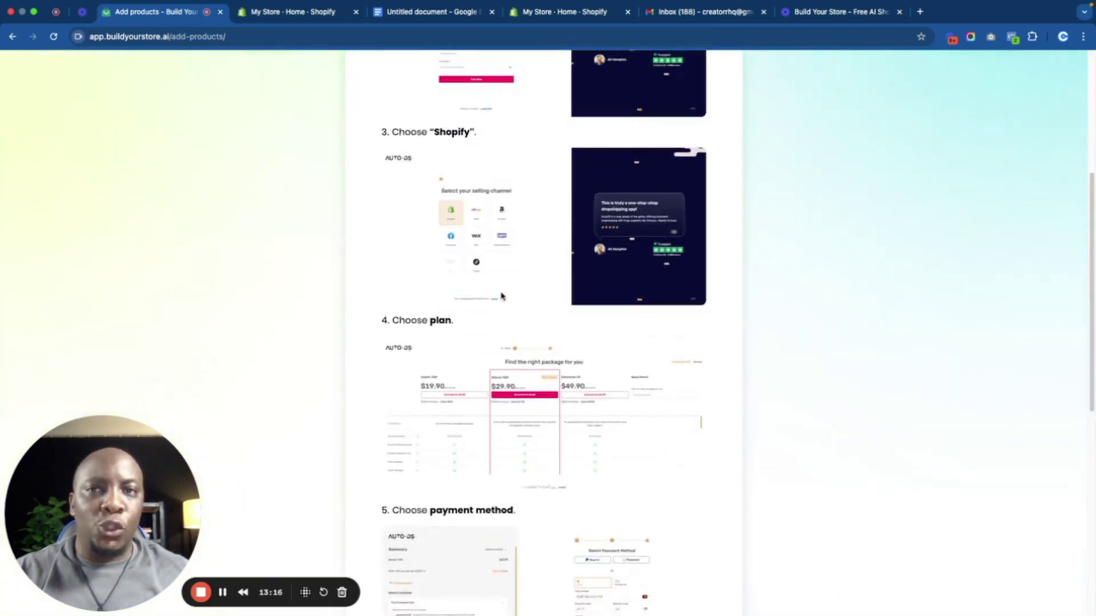
{"action": "scroll", "coordinate": [501, 295], "scroll_direction": "down", "scroll_amount": 10}
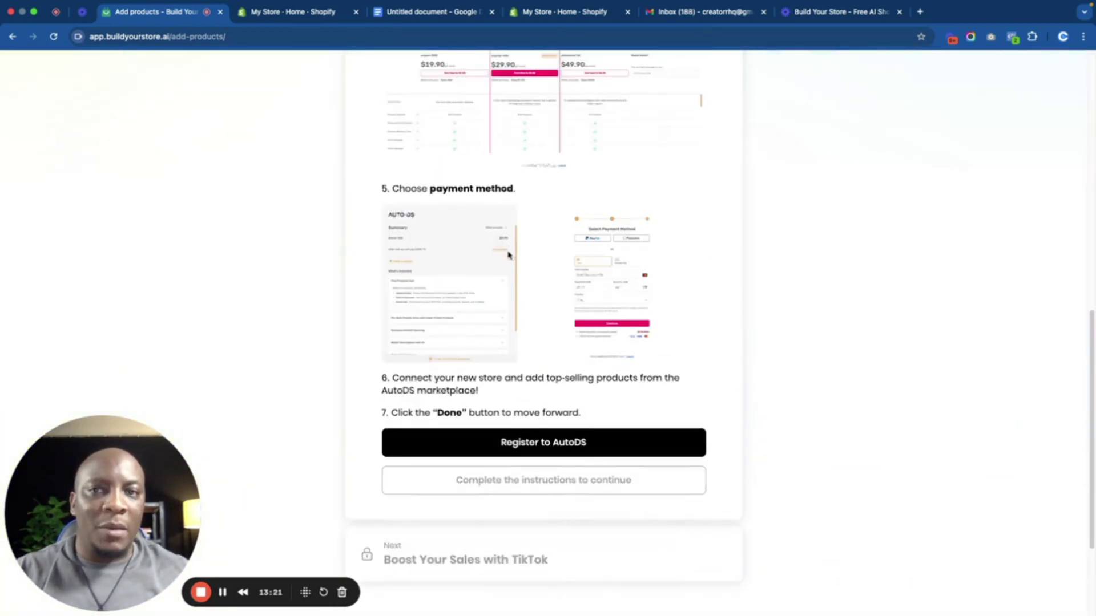
{"action": "scroll", "coordinate": [510, 256], "scroll_direction": "down", "scroll_amount": 2}
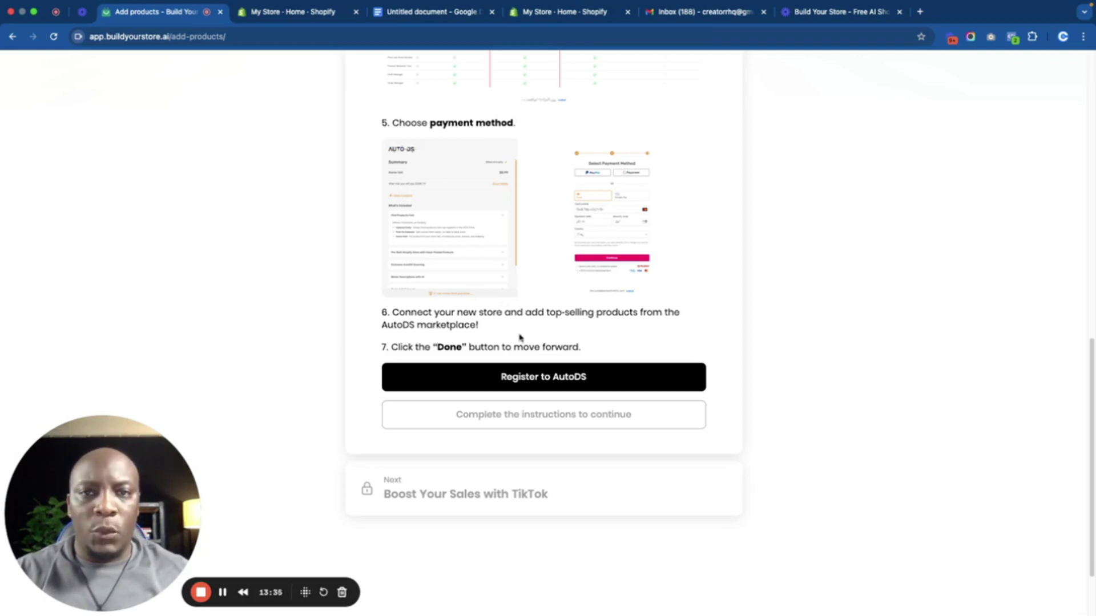
Step: Register for AutoDS with a Google account and choose Shopify as the selling channel
{"action": "left_click", "coordinate": [537, 379]}
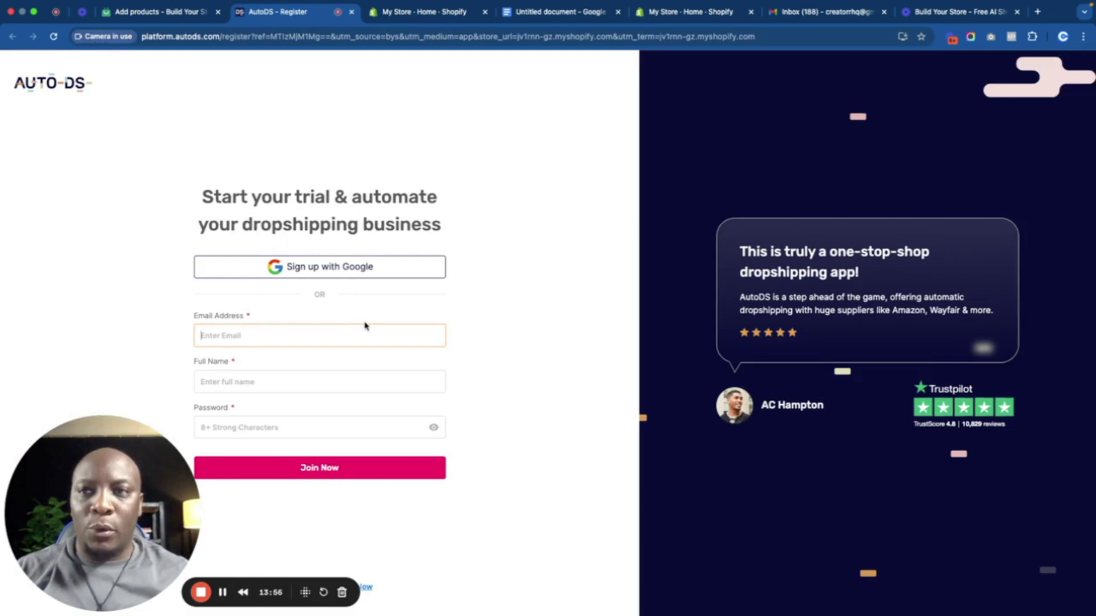
{"action": "left_click", "coordinate": [301, 274]}
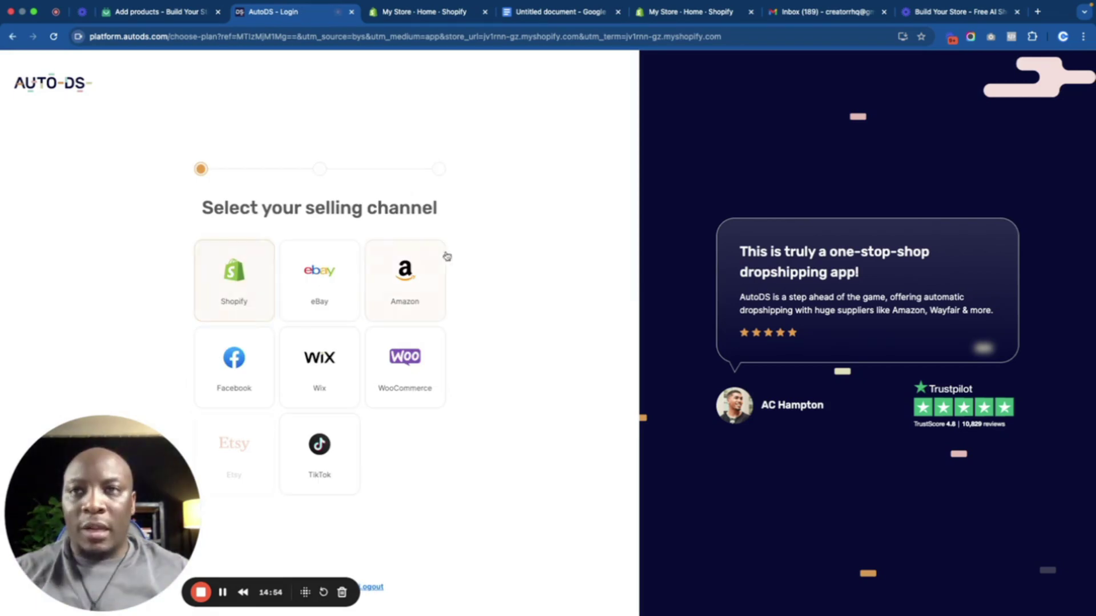
{"action": "left_click", "coordinate": [231, 280]}
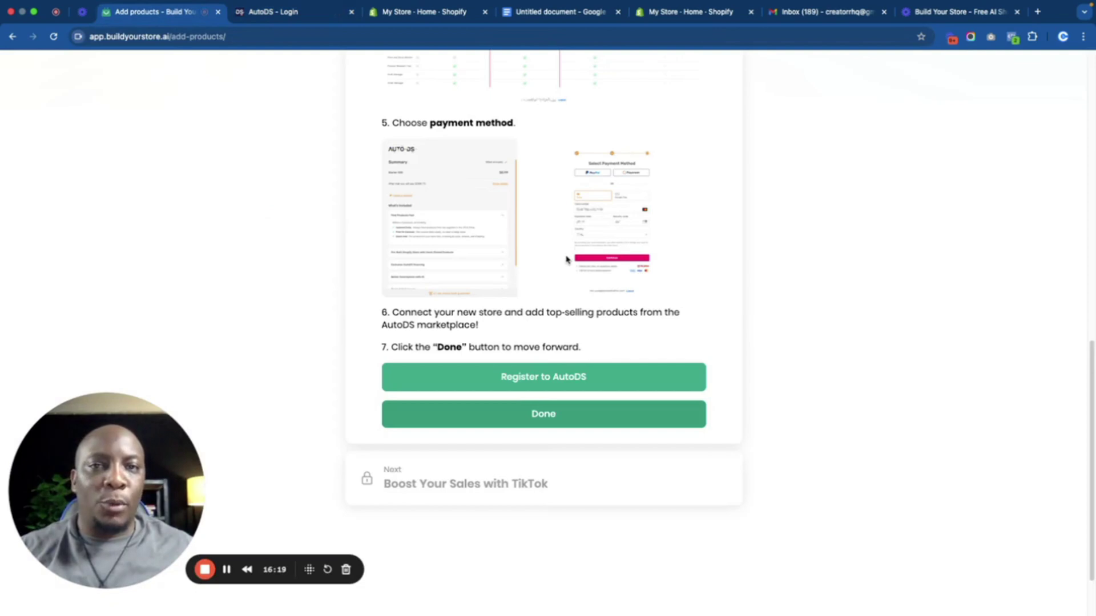
Step: Finish the product step, claim the free TikTok ad credits, and advance to publishing
{"action": "left_click", "coordinate": [537, 416]}
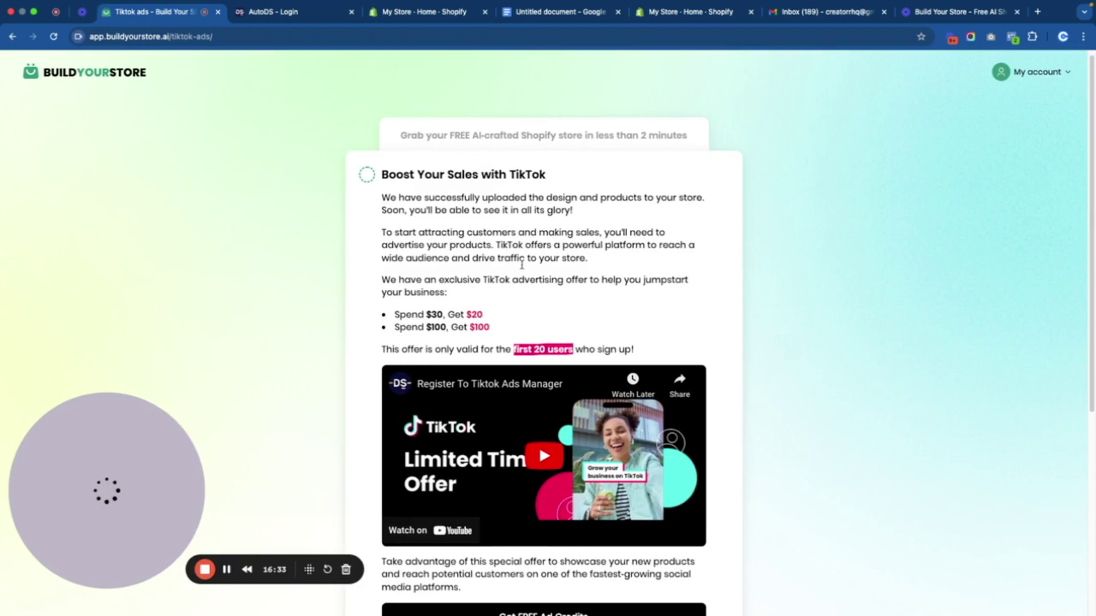
{"action": "scroll", "coordinate": [609, 322], "scroll_direction": "down", "scroll_amount": 5}
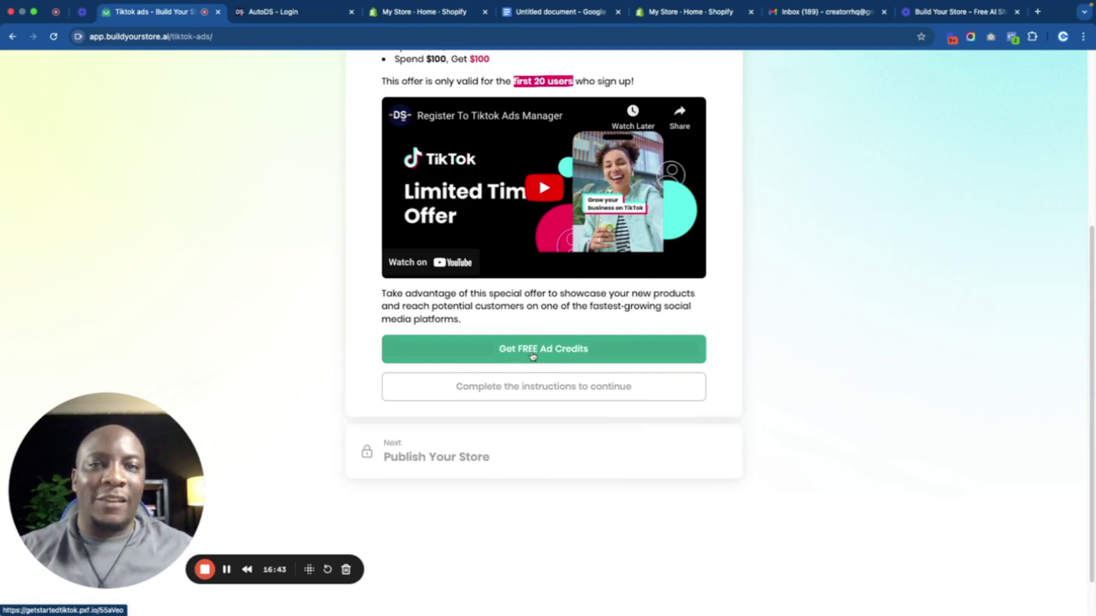
{"action": "left_click", "coordinate": [532, 355]}
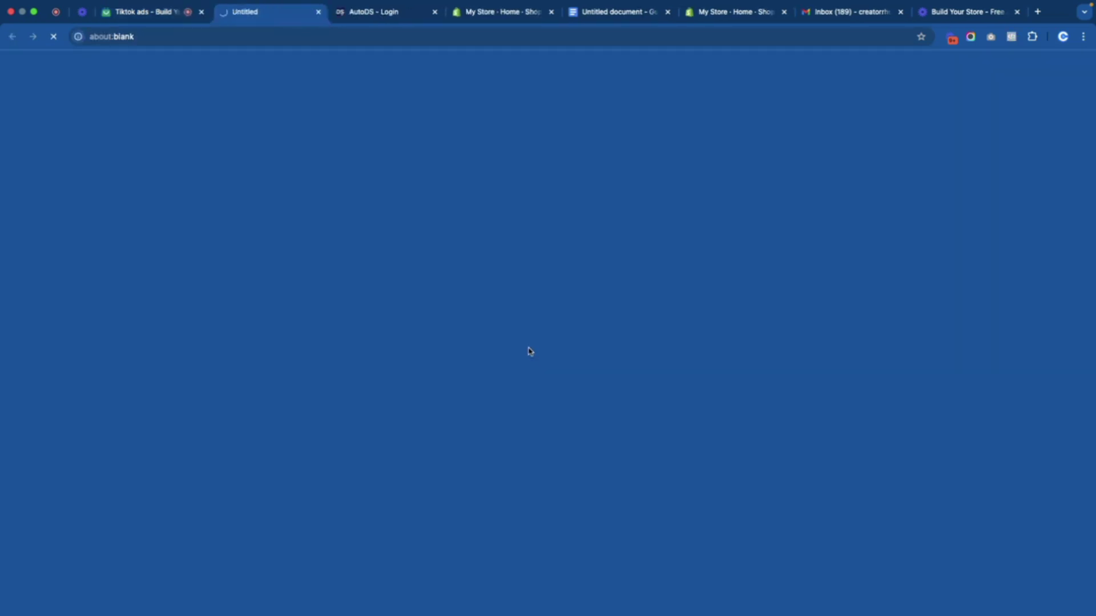
{"action": "left_click", "coordinate": [318, 12]}
{"action": "left_click", "coordinate": [543, 384]}
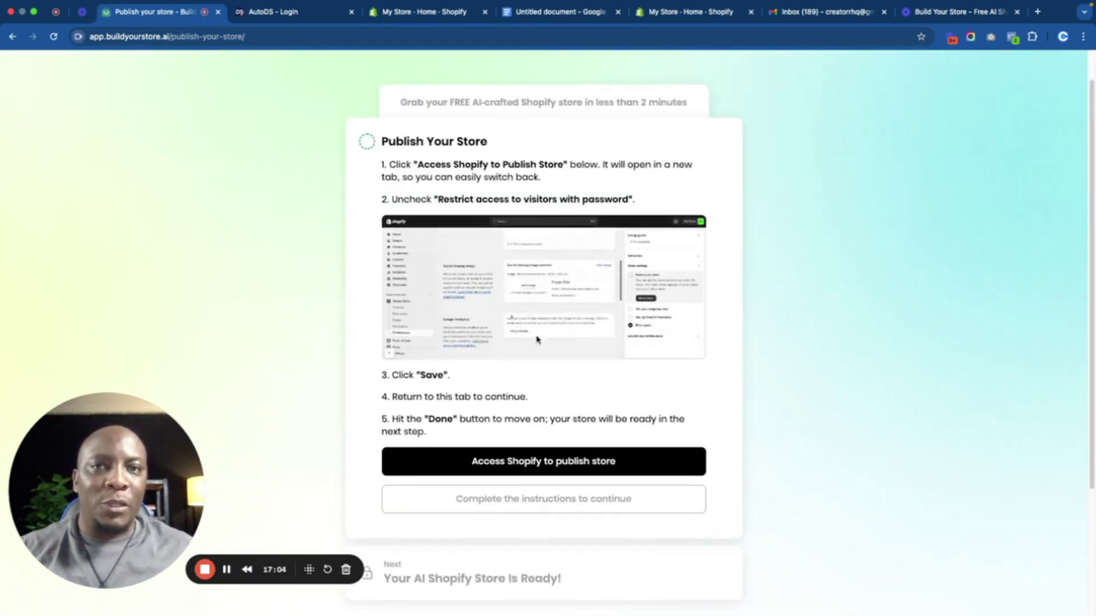
{"action": "scroll", "coordinate": [536, 342], "scroll_direction": "down", "scroll_amount": 1}
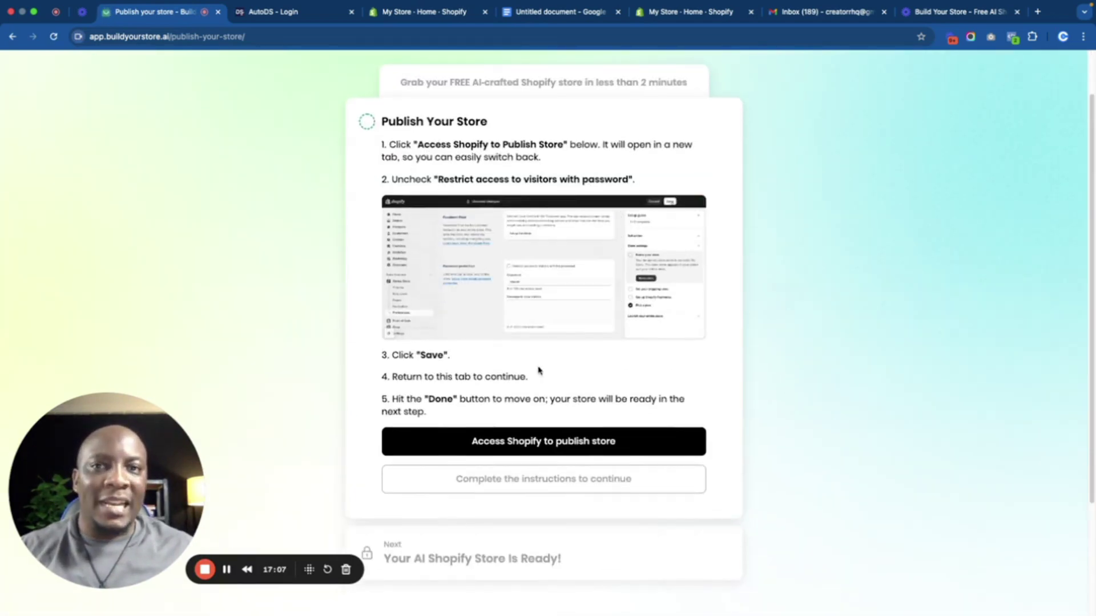
Step: Turn off 'Restrict access to visitors with the password' in Shopify Preferences and save
{"action": "left_click", "coordinate": [509, 446]}
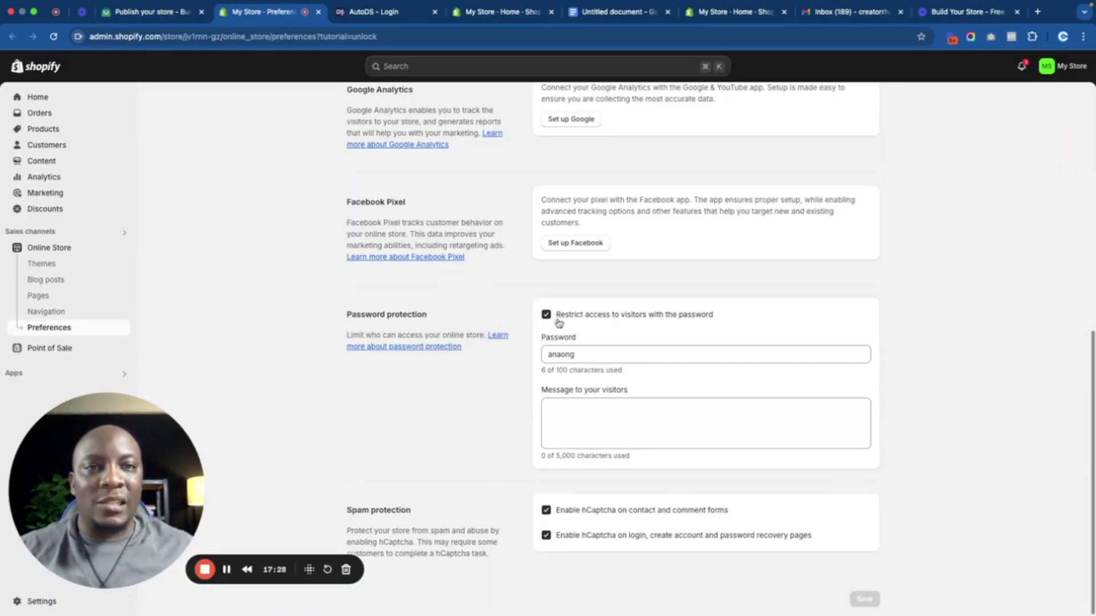
{"action": "left_click", "coordinate": [546, 315]}
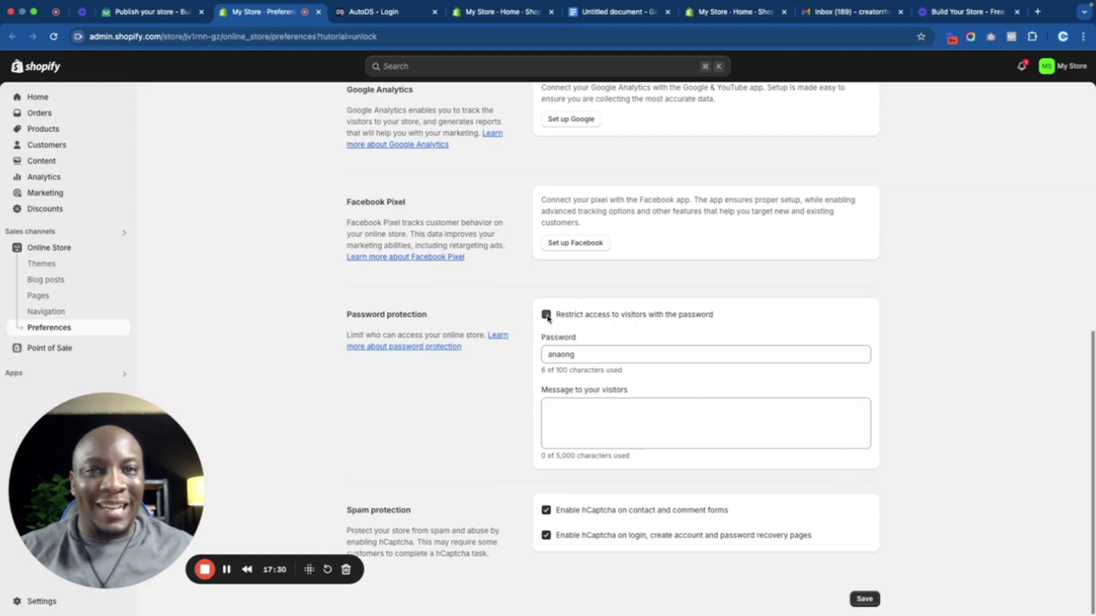
{"action": "left_click", "coordinate": [714, 66]}
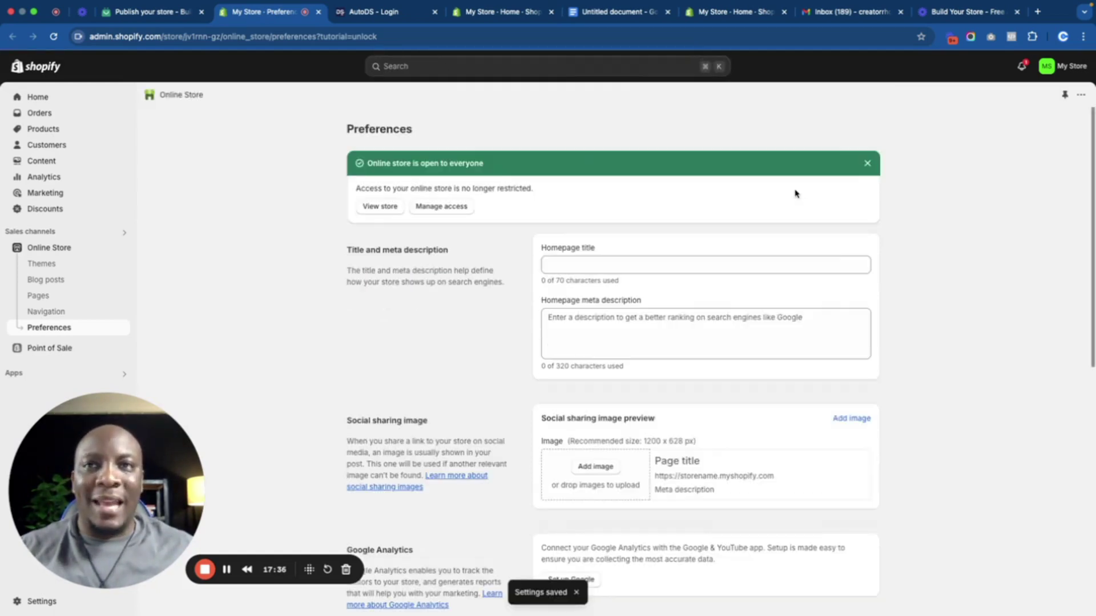
Step: Open the live storefront and browse its New Arrivals section
{"action": "left_click", "coordinate": [380, 208]}
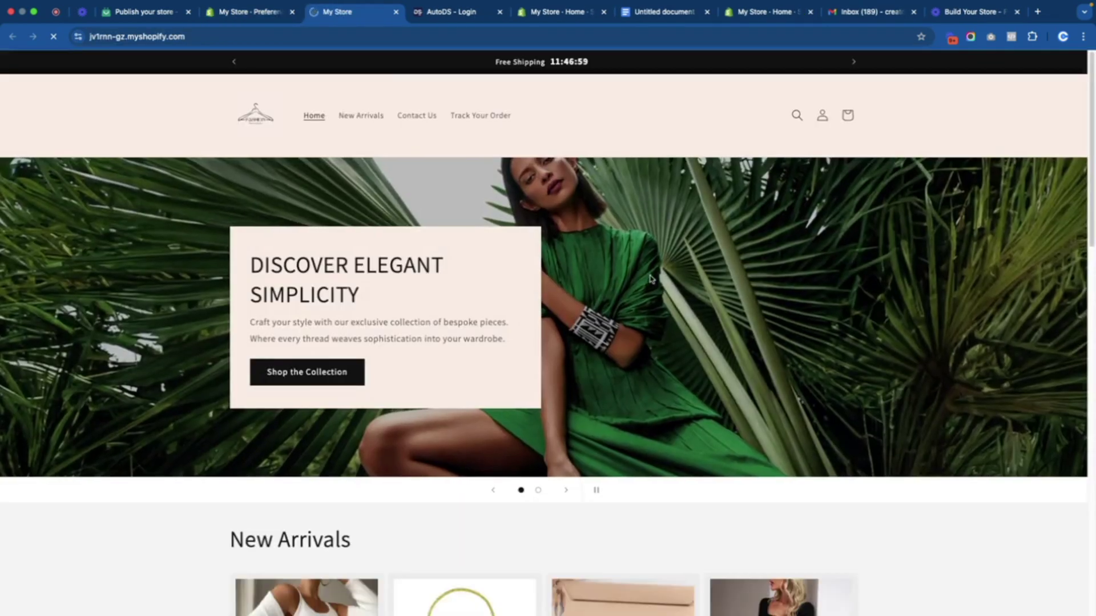
{"action": "scroll", "coordinate": [630, 300], "scroll_direction": "down", "scroll_amount": 3}
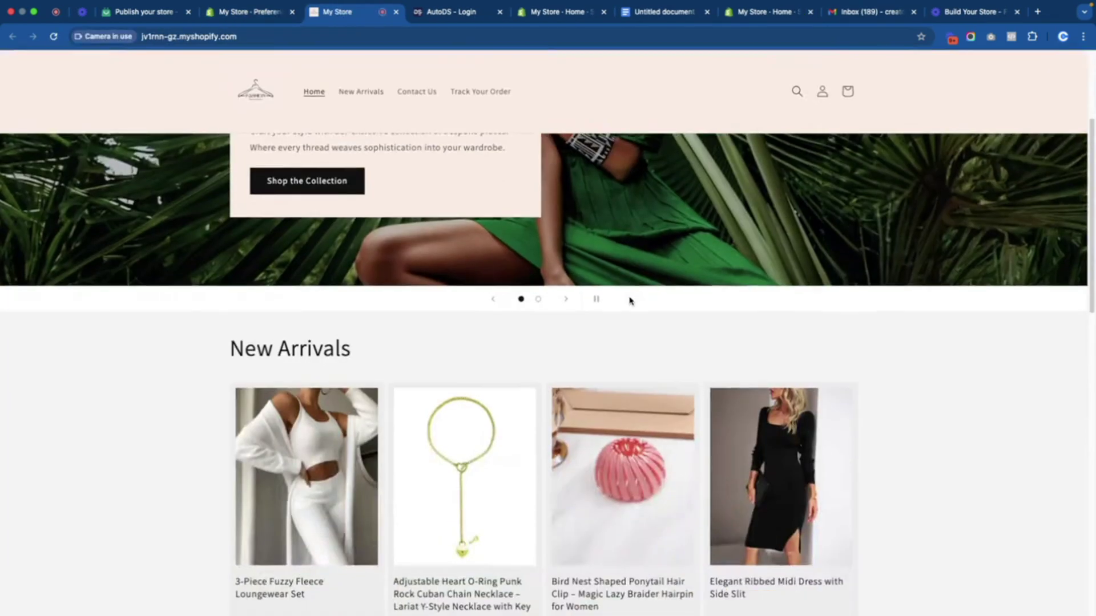
{"action": "scroll", "coordinate": [630, 301], "scroll_direction": "down", "scroll_amount": 4}
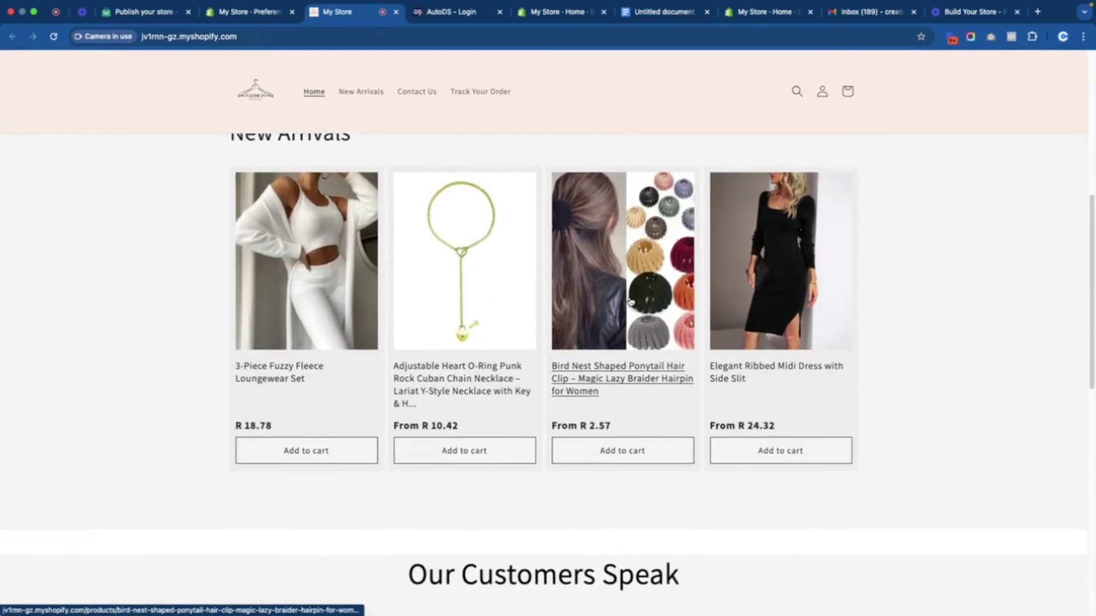
{"action": "scroll", "coordinate": [630, 301], "scroll_direction": "down", "scroll_amount": 1}
{"action": "scroll", "coordinate": [302, 255], "scroll_direction": "up", "scroll_amount": 2}
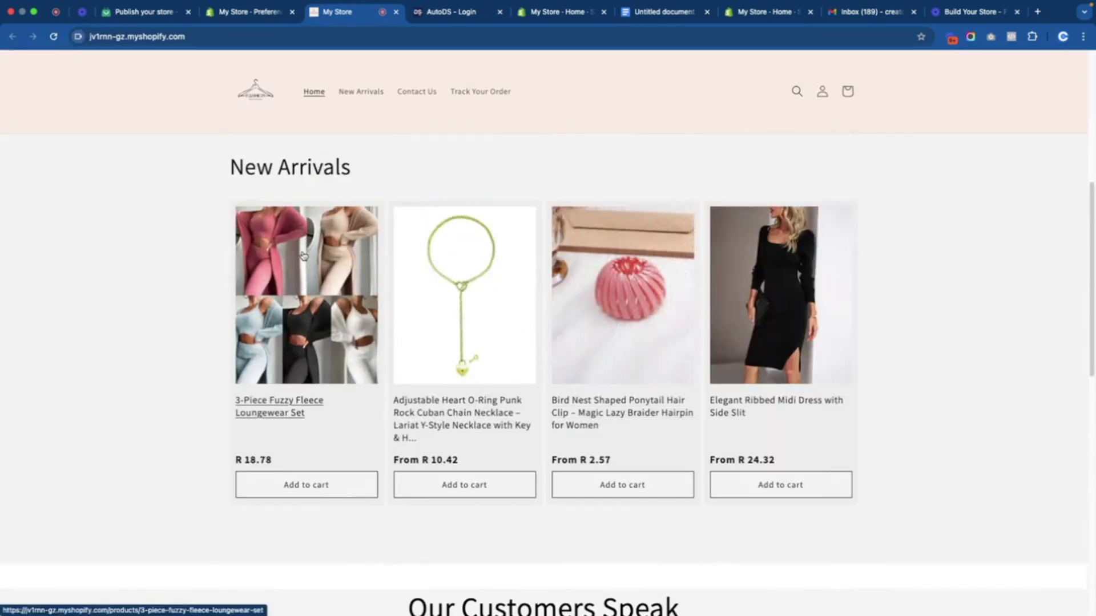
Step: View the 3-Piece Fuzzy Fleece Loungewear Set product page, then return to Publish Your Store
{"action": "left_click", "coordinate": [302, 255]}
{"action": "scroll", "coordinate": [548, 266], "scroll_direction": "down", "scroll_amount": 2}
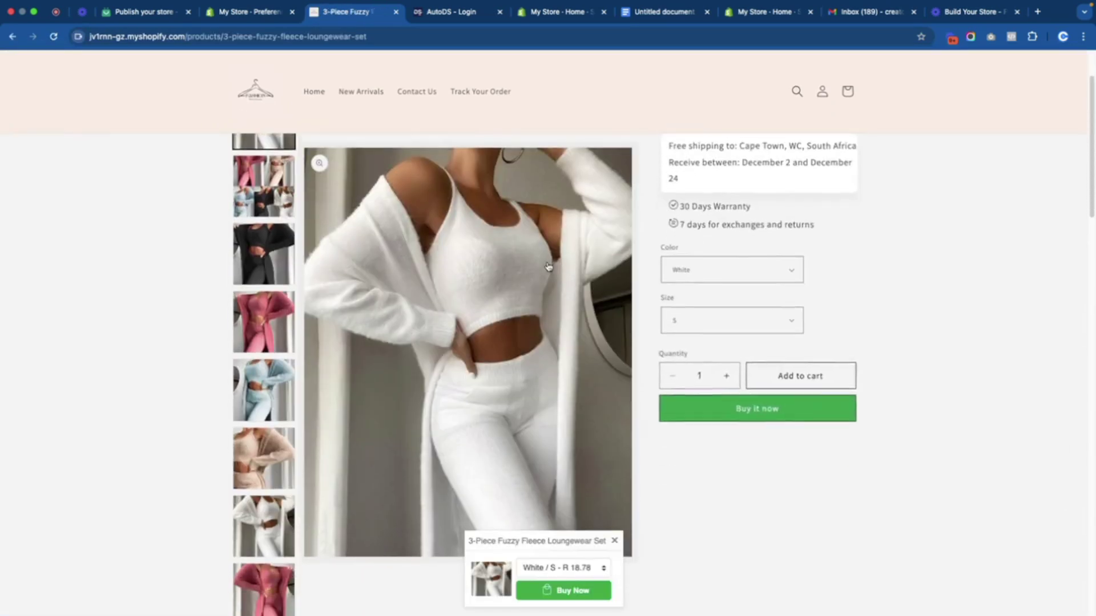
{"action": "scroll", "coordinate": [548, 266], "scroll_direction": "down", "scroll_amount": 4}
{"action": "scroll", "coordinate": [739, 305], "scroll_direction": "down", "scroll_amount": 8}
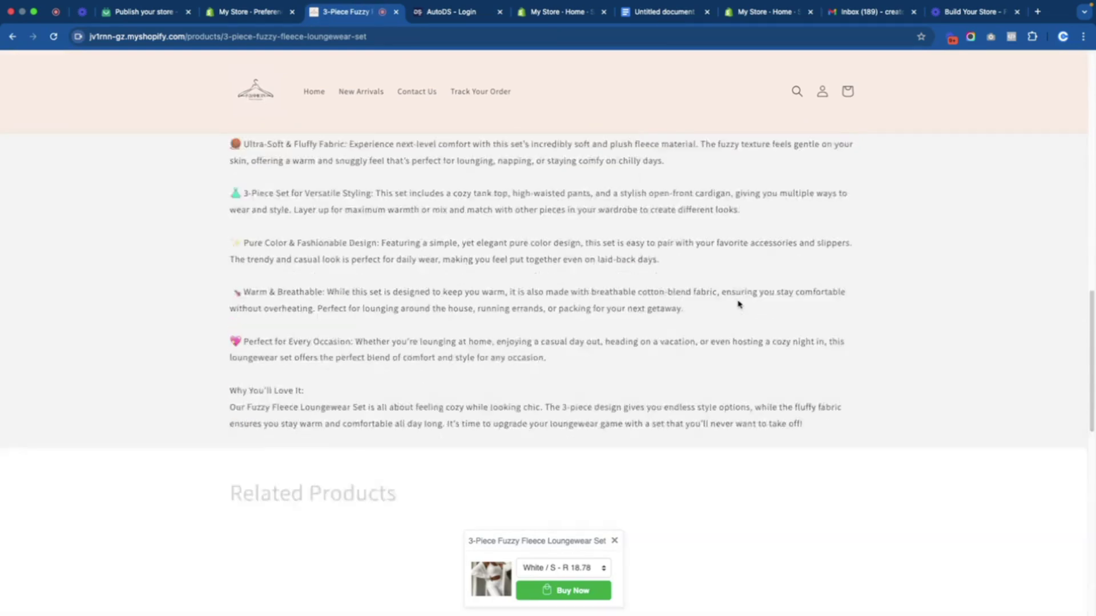
{"action": "scroll", "coordinate": [740, 305], "scroll_direction": "down", "scroll_amount": 5}
{"action": "scroll", "coordinate": [658, 286], "scroll_direction": "up", "scroll_amount": 20}
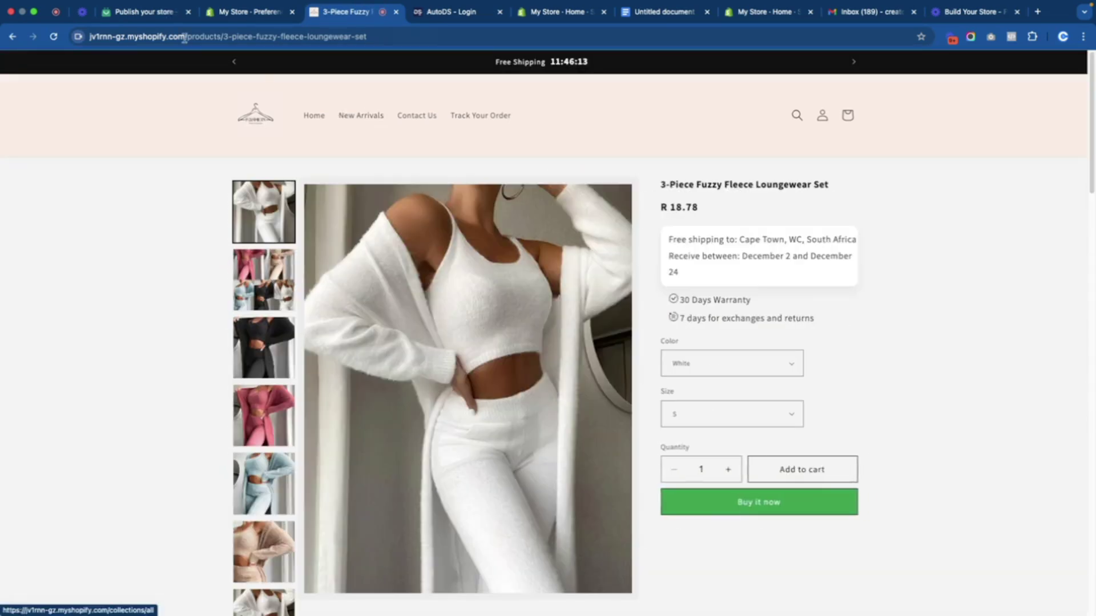
{"action": "left_click", "coordinate": [143, 11]}
Step: Mark publishing done and open the live storefront from the store-is-live page
{"action": "scroll", "coordinate": [578, 387], "scroll_direction": "down", "scroll_amount": 3}
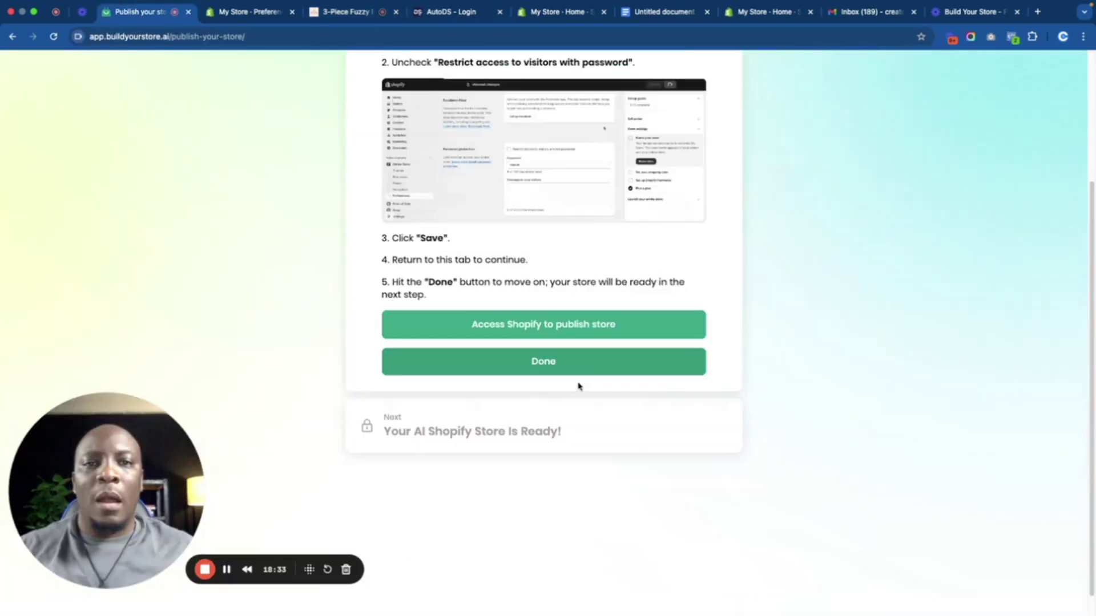
{"action": "left_click", "coordinate": [551, 361]}
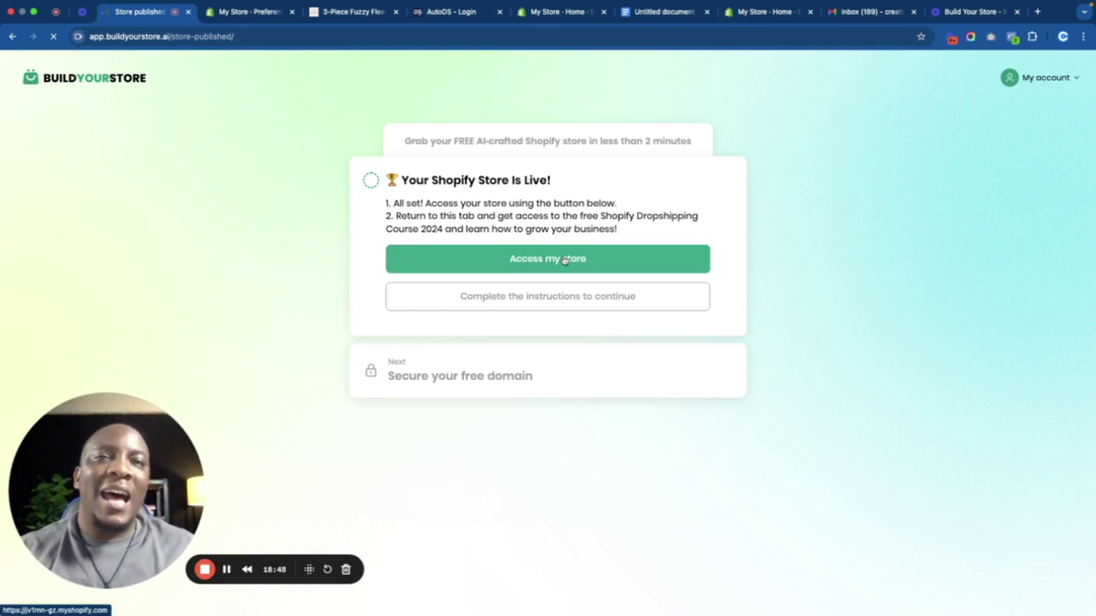
{"action": "left_click", "coordinate": [529, 263]}
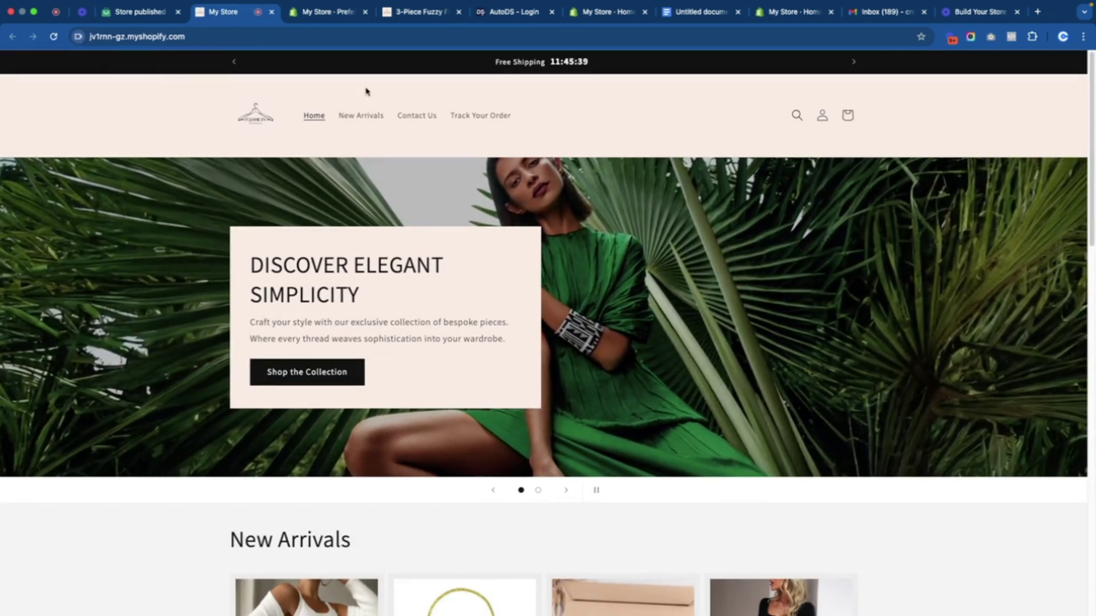
Step: Check the Shopify admin home, then finish BuildYourStore's store step to reach the free domain offer
{"action": "left_click", "coordinate": [196, 36]}
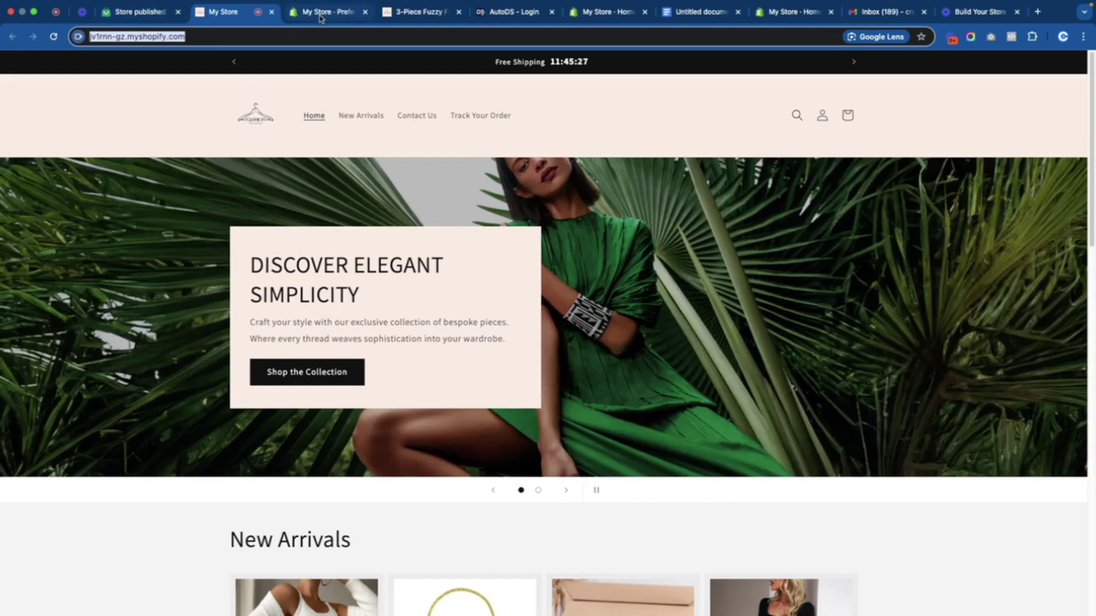
{"action": "left_click", "coordinate": [320, 17]}
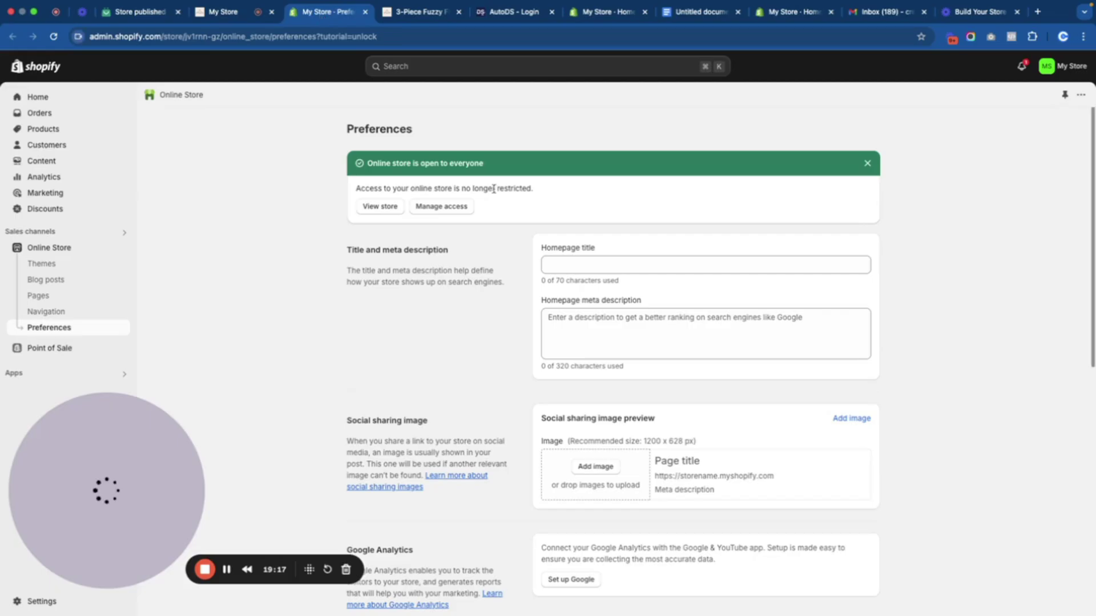
{"action": "left_click", "coordinate": [38, 97]}
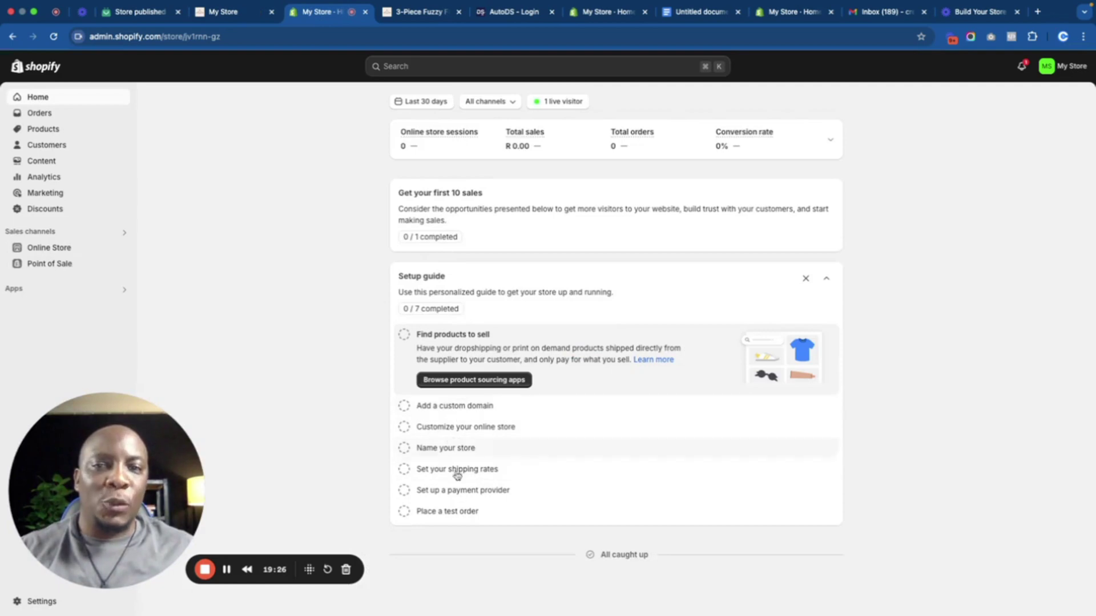
{"action": "left_click", "coordinate": [159, 22]}
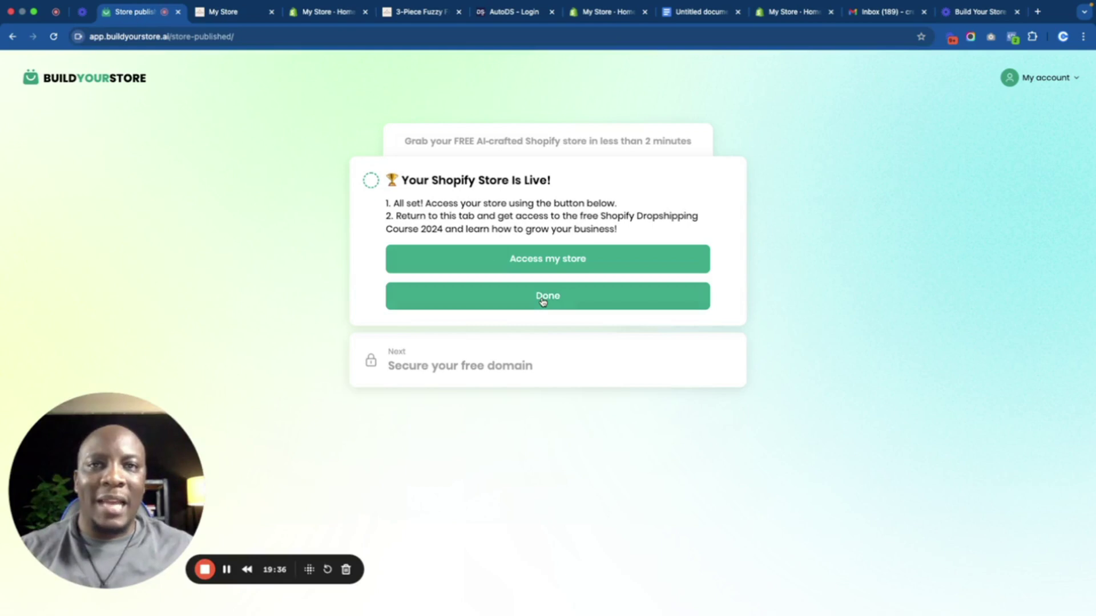
{"action": "left_click", "coordinate": [543, 306]}
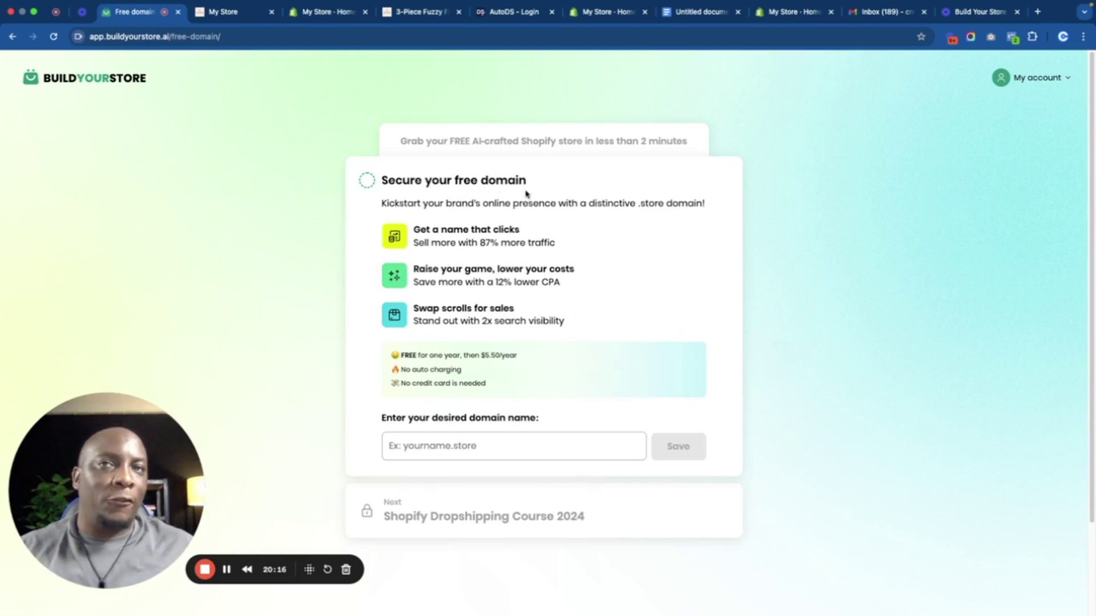
Step: Save a .store domain built from the owner's name and continue to the .Store account form
{"action": "scroll", "coordinate": [472, 277], "scroll_direction": "down", "scroll_amount": 3}
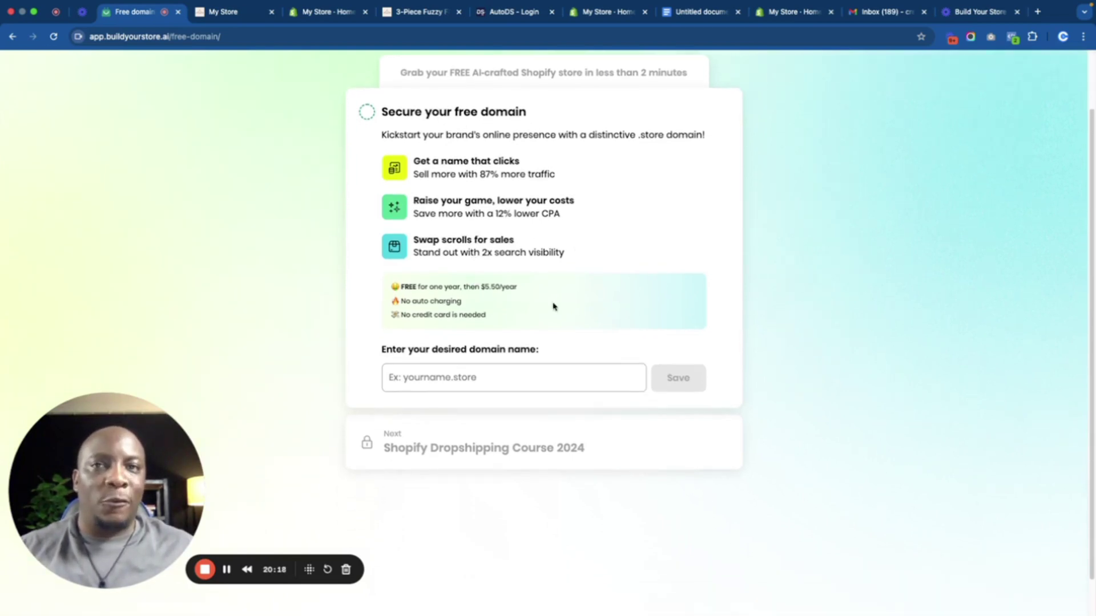
{"action": "left_click_drag", "start_coordinate": [482, 288], "coordinate": [513, 288]}
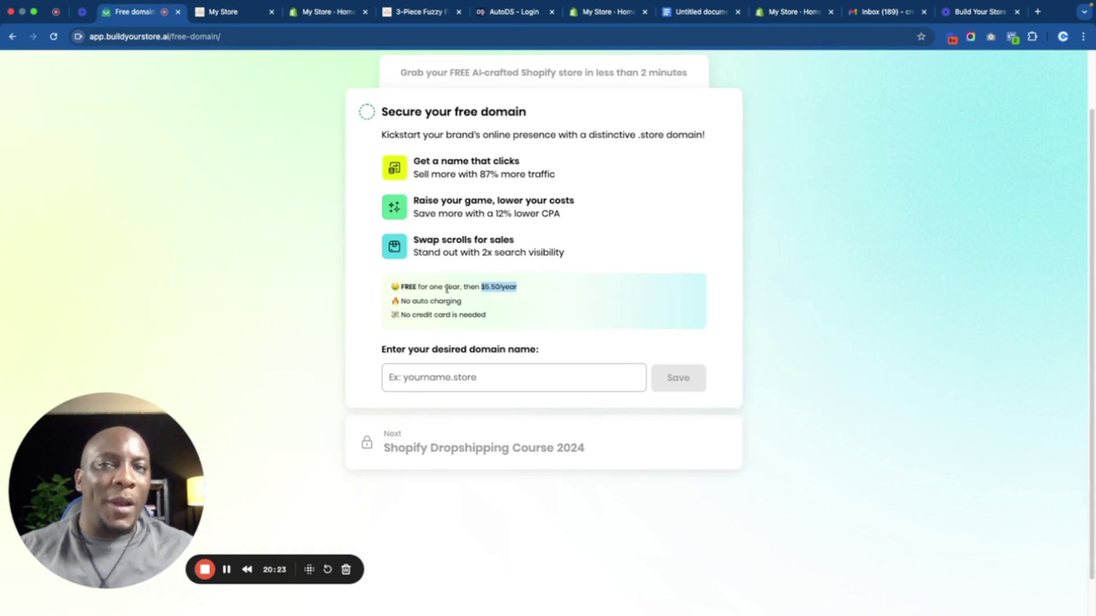
{"action": "left_click", "coordinate": [478, 379]}
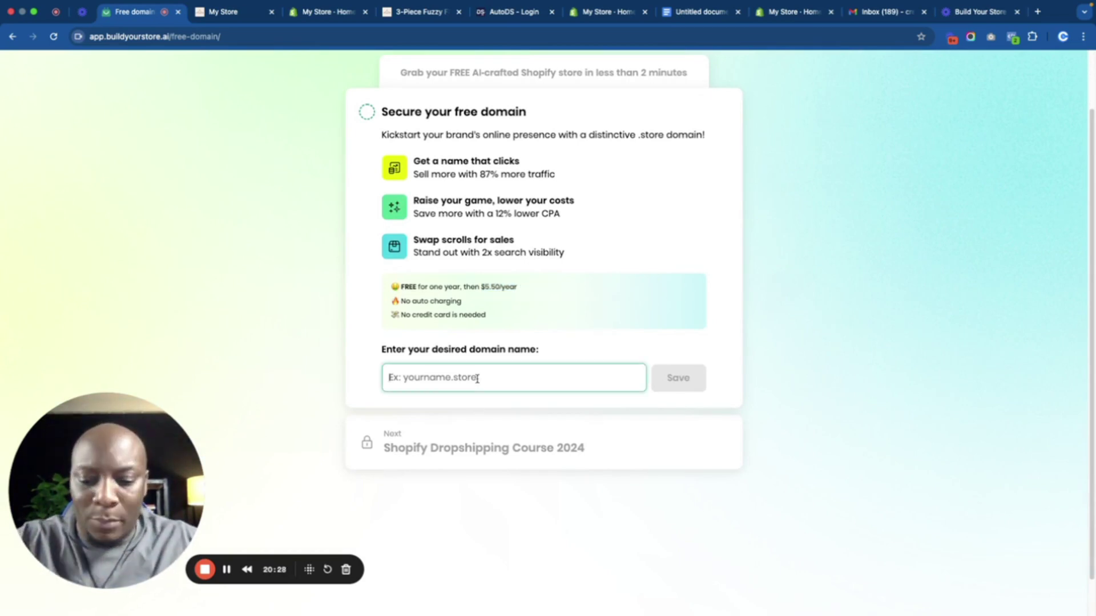
{"action": "type", "text": "marshall.store"}
{"action": "type", "text": "malaba"}
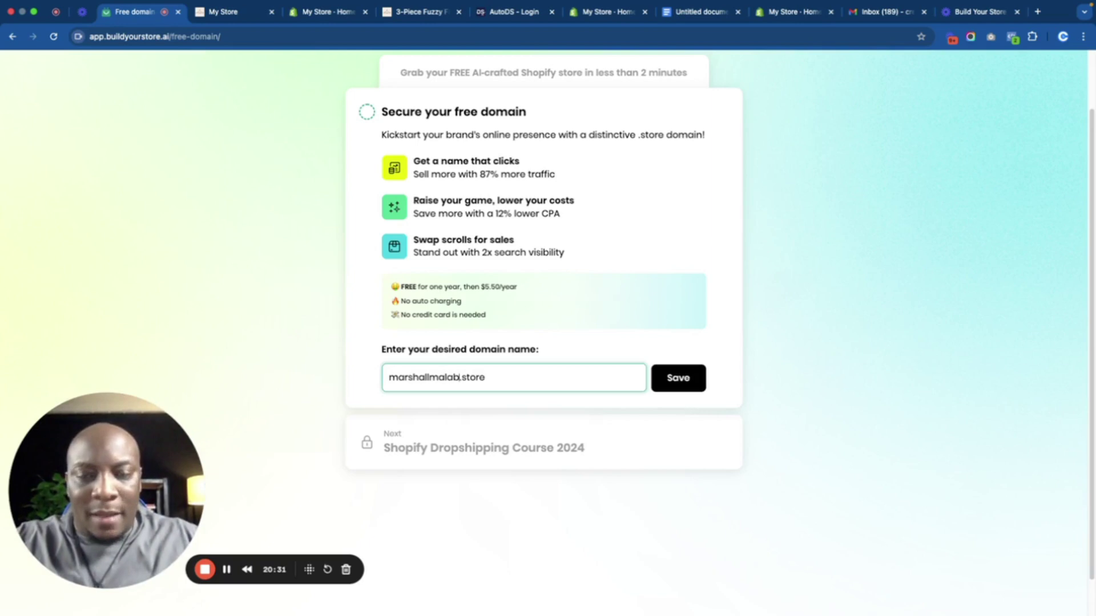
{"action": "left_click", "coordinate": [679, 379]}
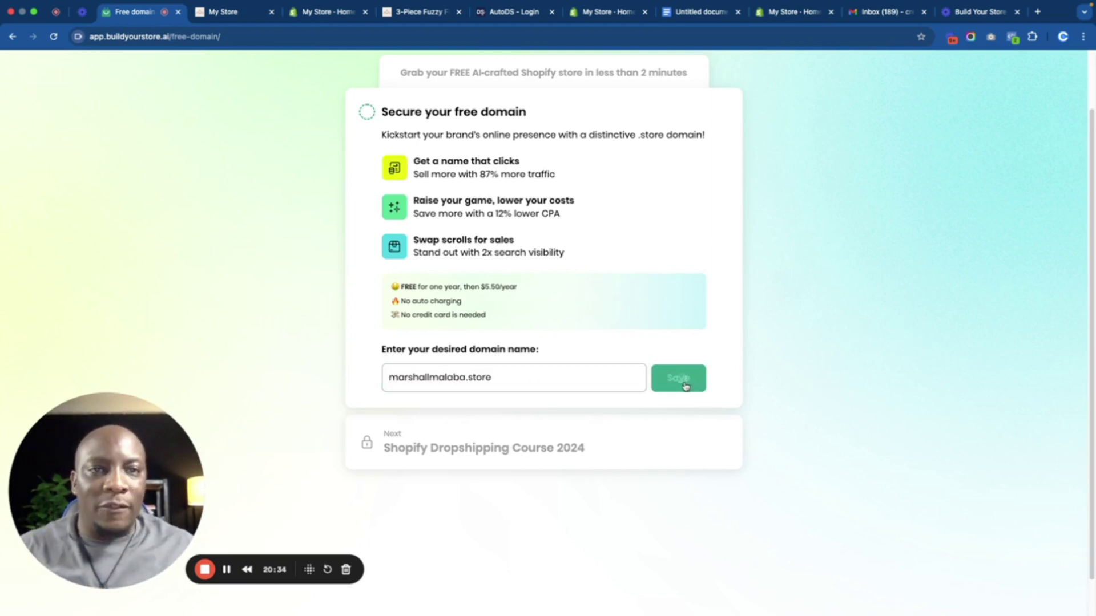
{"action": "left_click", "coordinate": [530, 405]}
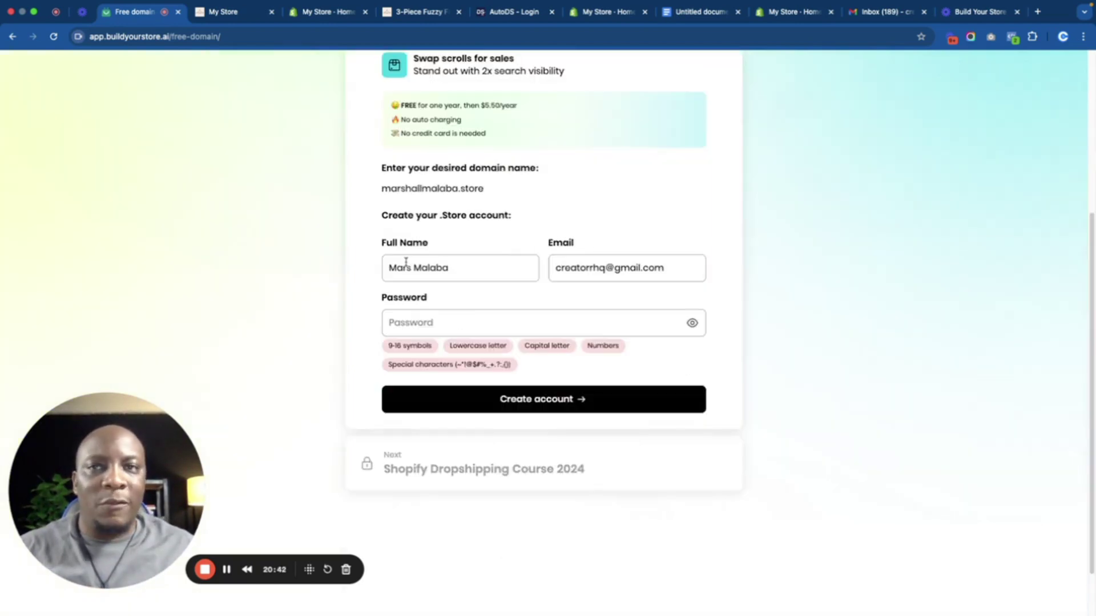
Step: Enter an account password and create the .Store account to secure the domain
{"action": "left_click", "coordinate": [507, 326]}
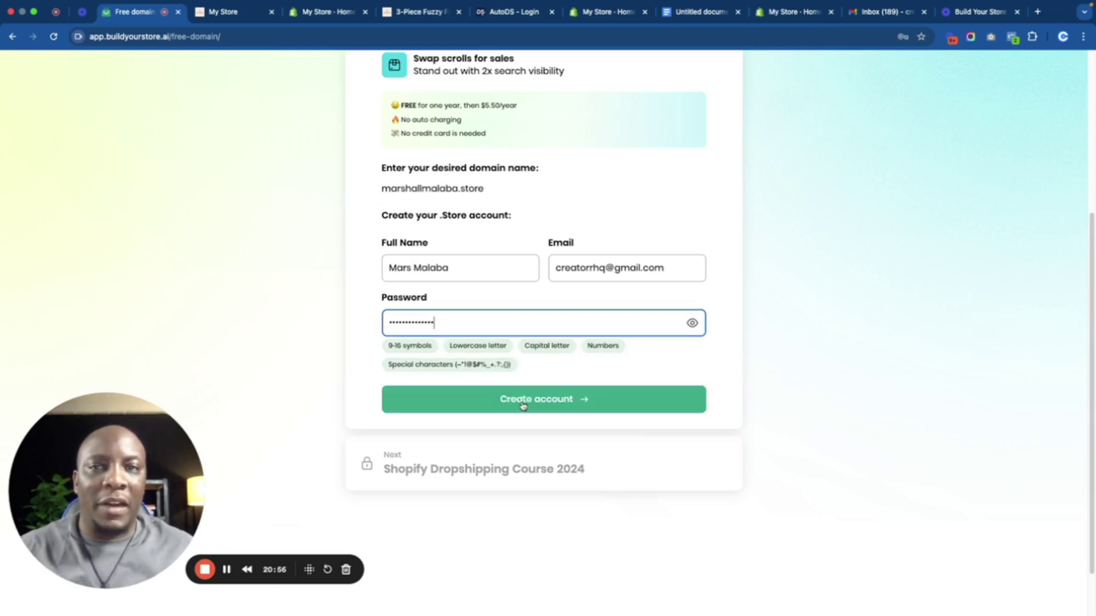
{"action": "left_click", "coordinate": [522, 403]}
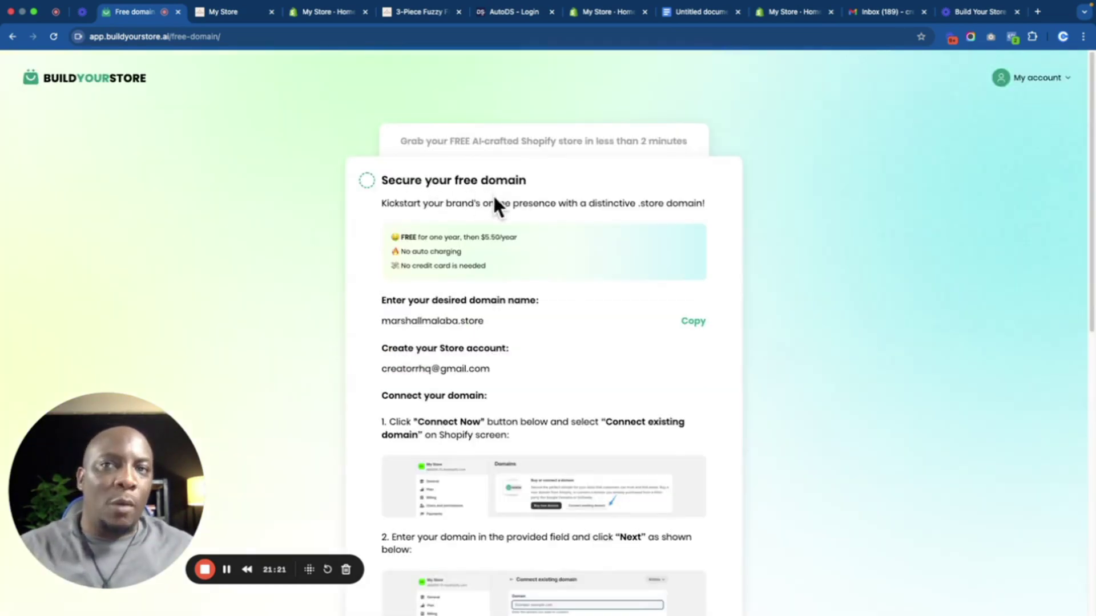
{"action": "scroll", "coordinate": [497, 229], "scroll_direction": "down", "scroll_amount": 3}
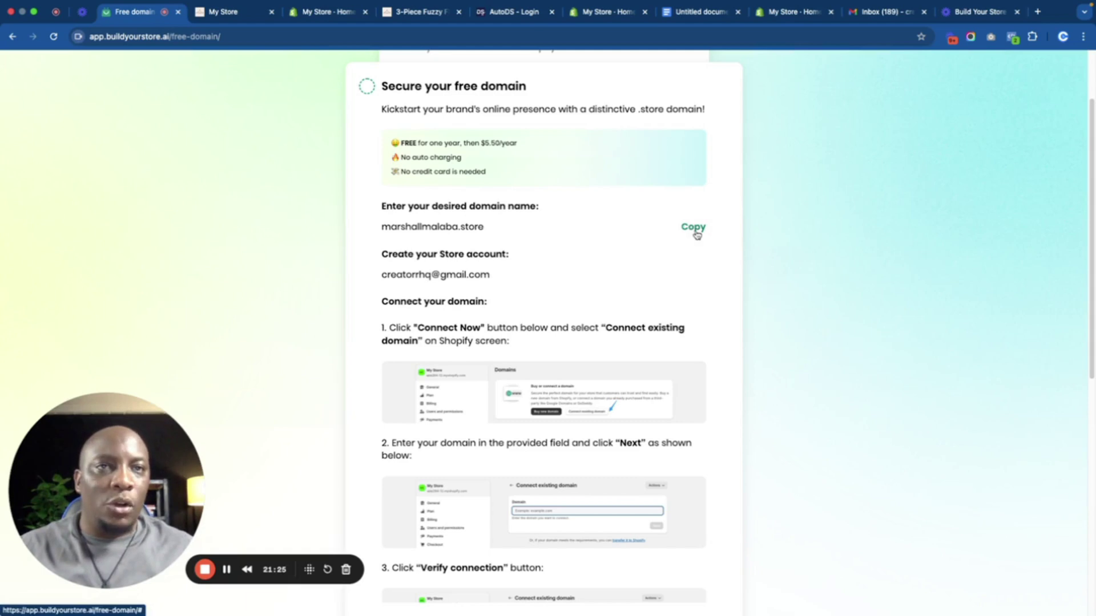
Step: Copy the secured domain name and scroll down to the Connect Now steps
{"action": "left_click", "coordinate": [694, 227]}
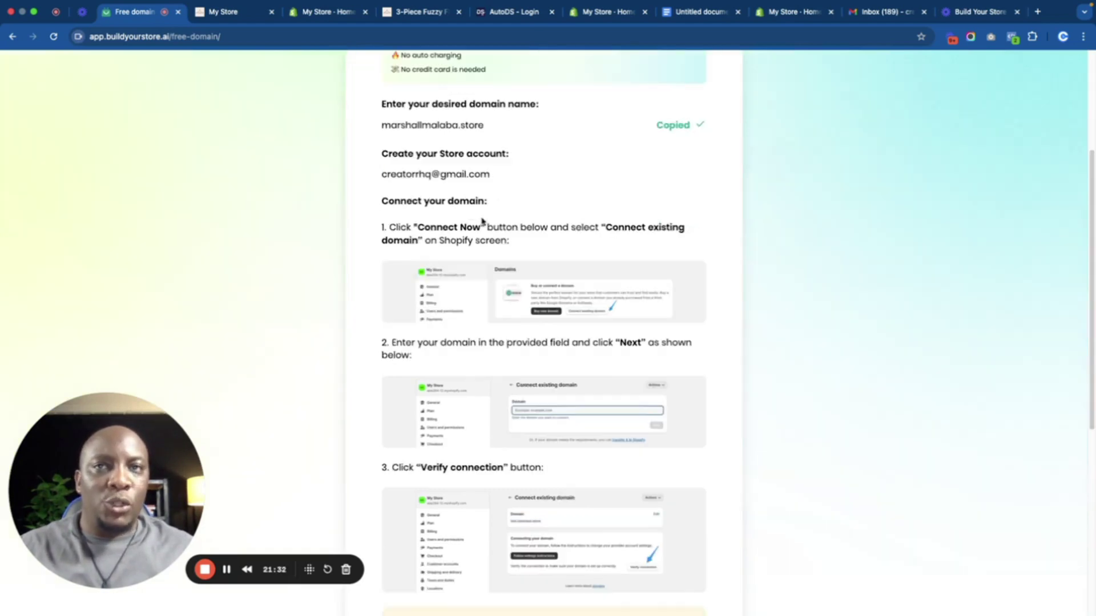
{"action": "scroll", "coordinate": [399, 183], "scroll_direction": "down", "scroll_amount": 3}
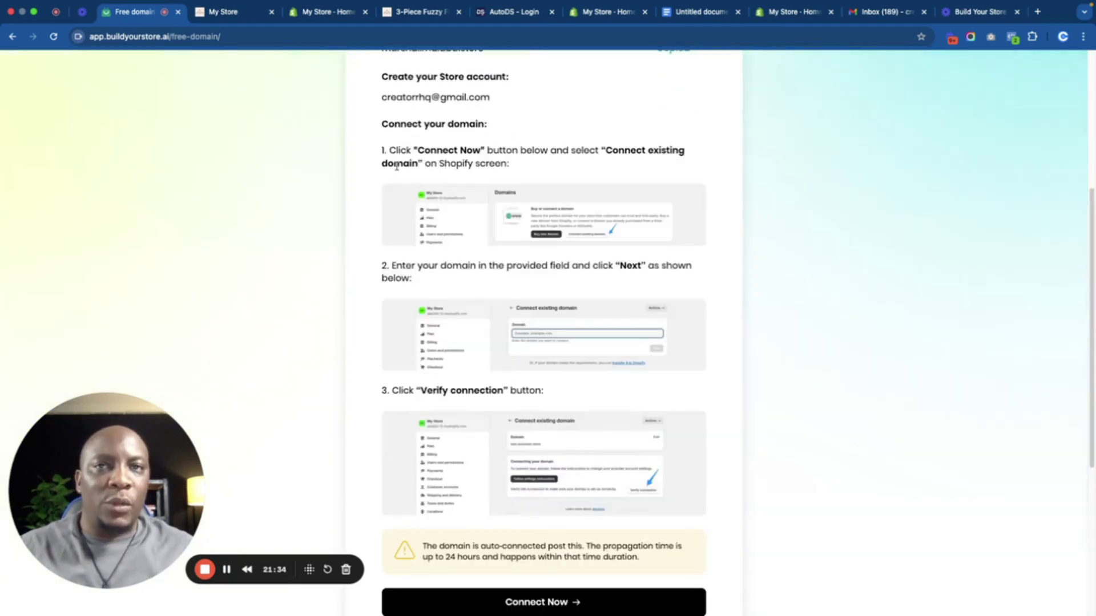
{"action": "scroll", "coordinate": [473, 234], "scroll_direction": "down", "scroll_amount": 5}
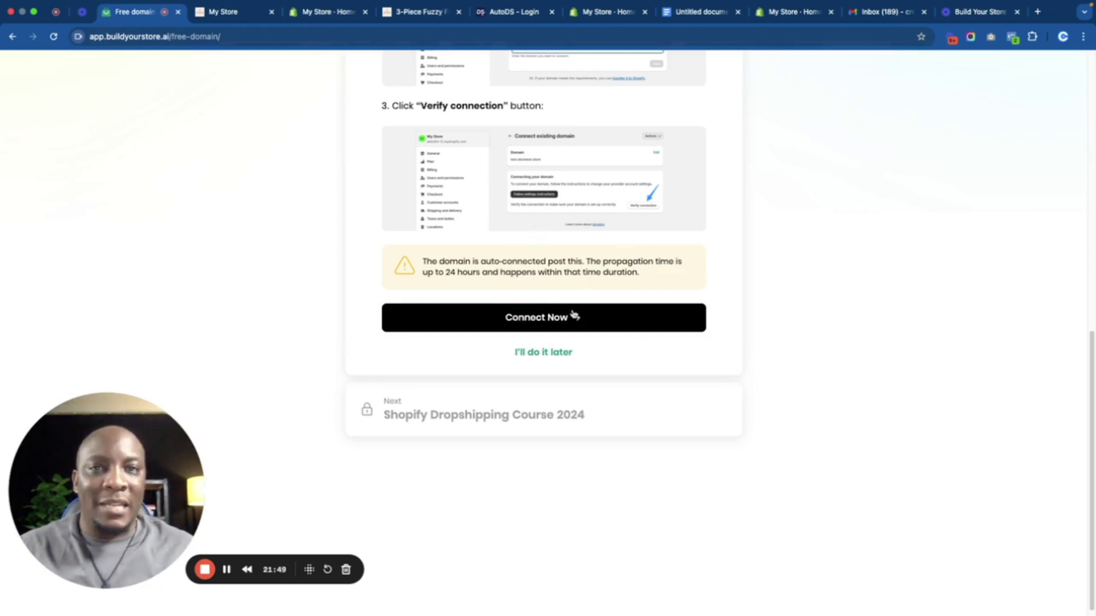
Step: Postpone connecting the domain with "I'll do it later" to reach the course page
{"action": "left_click", "coordinate": [544, 356]}
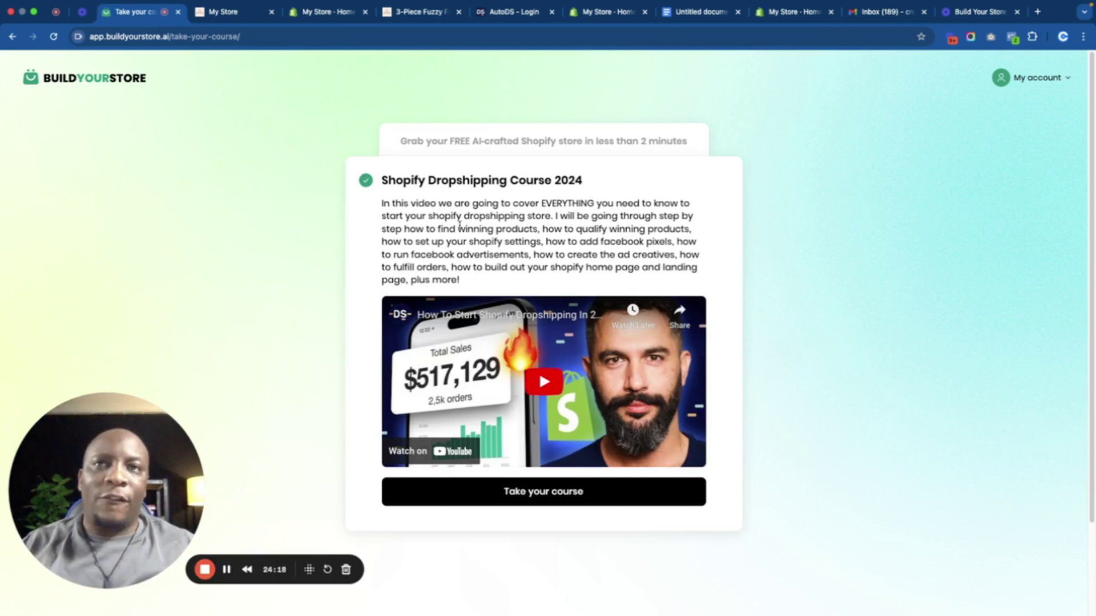
{"action": "scroll", "coordinate": [432, 213], "scroll_direction": "down", "scroll_amount": 2}
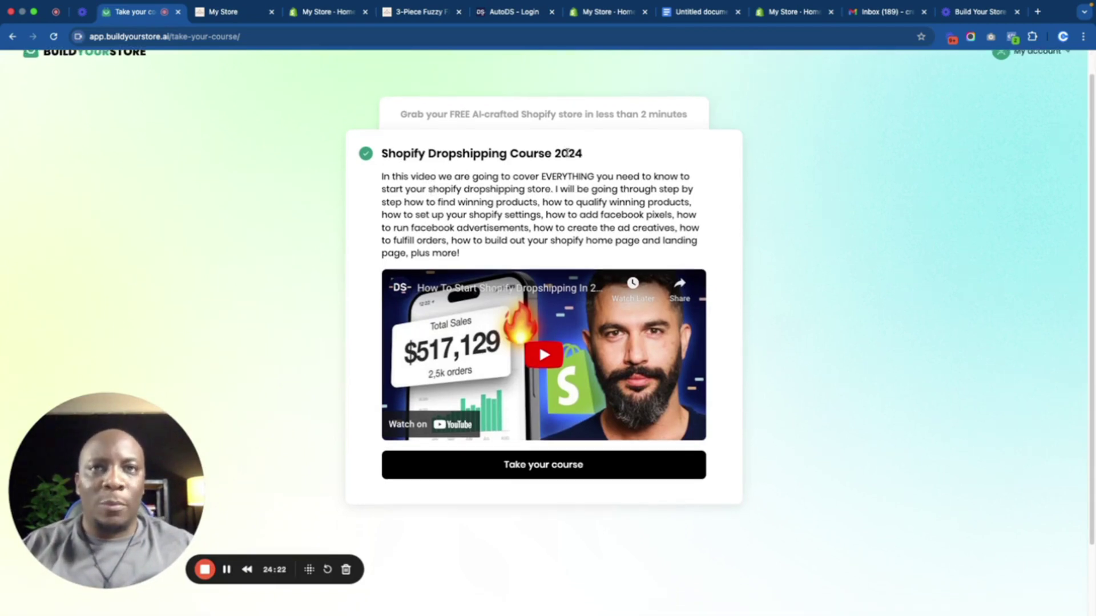
{"action": "scroll", "coordinate": [565, 207], "scroll_direction": "down", "scroll_amount": 5}
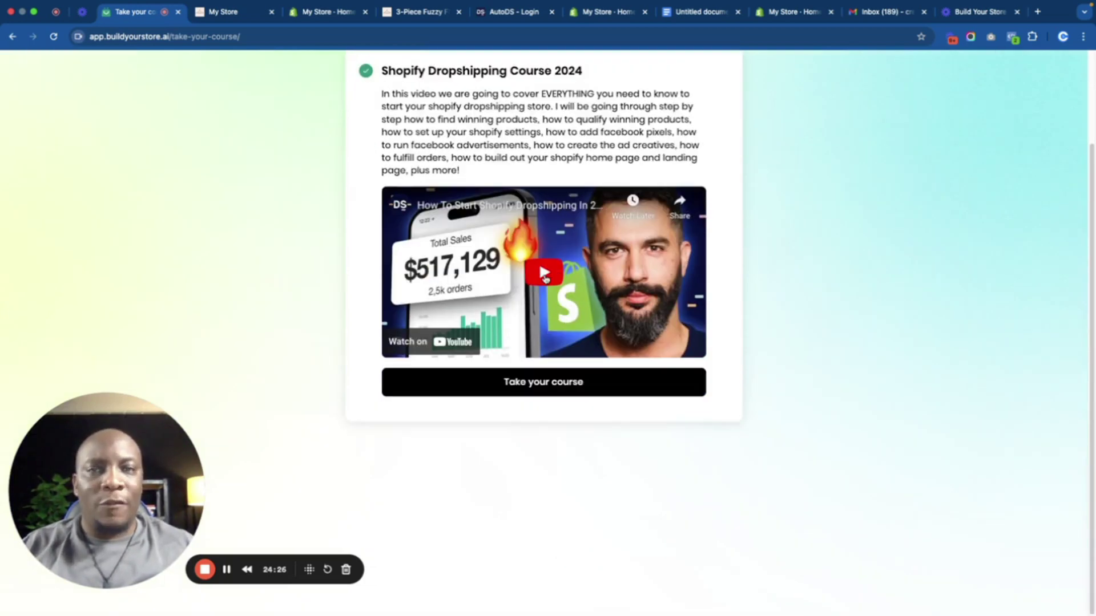
Step: Play, pause, enter and exit full screen on the Shopify Dropshipping Course 2024 video
{"action": "left_click", "coordinate": [544, 276]}
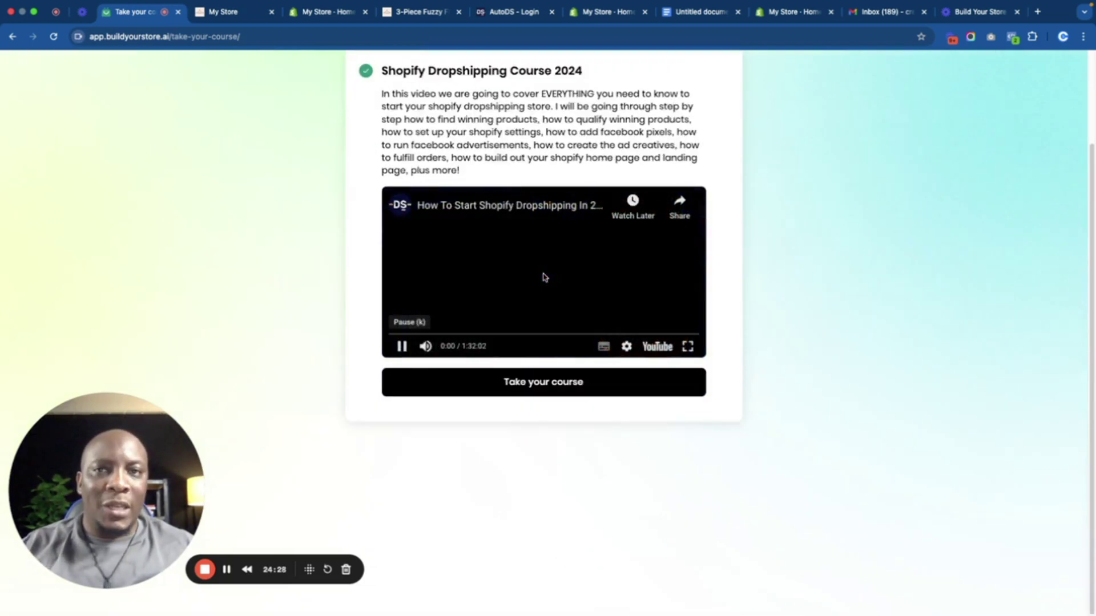
{"action": "left_click", "coordinate": [400, 349]}
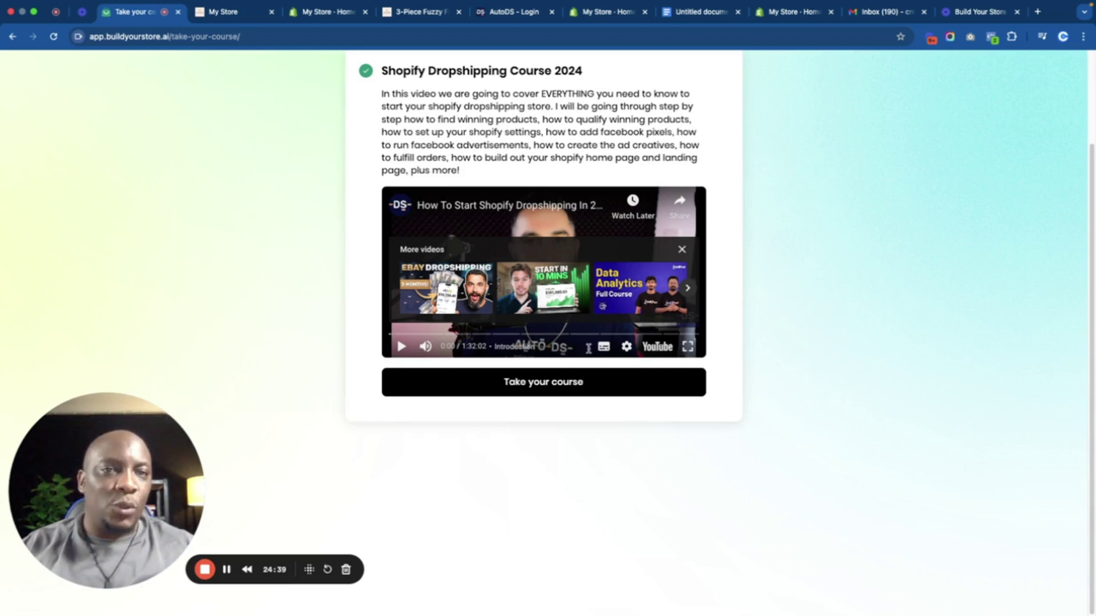
{"action": "left_click", "coordinate": [688, 347]}
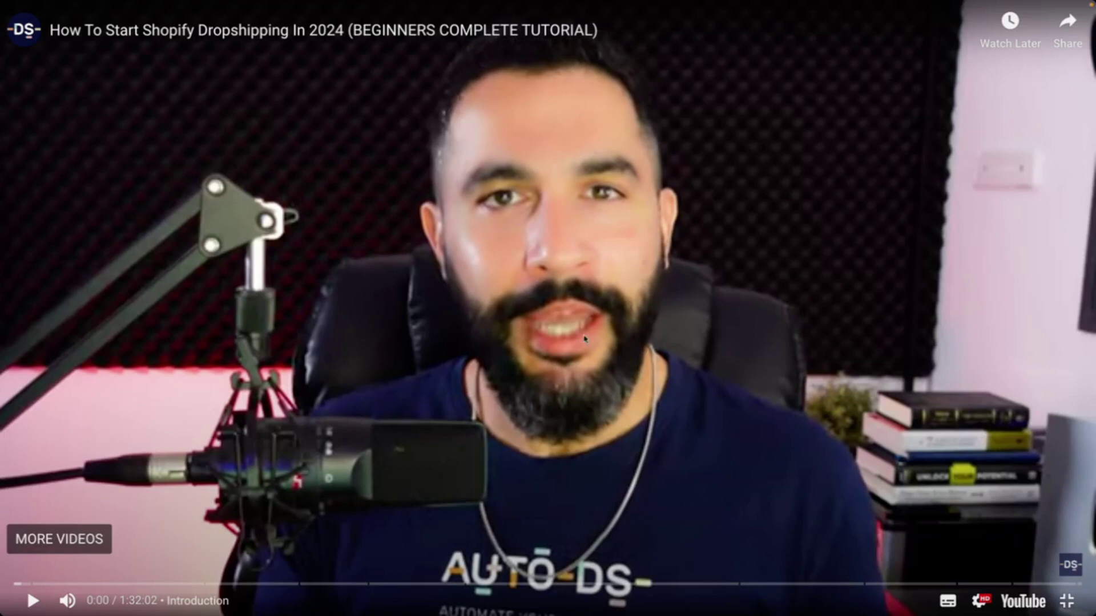
{"action": "left_click", "coordinate": [1066, 603]}
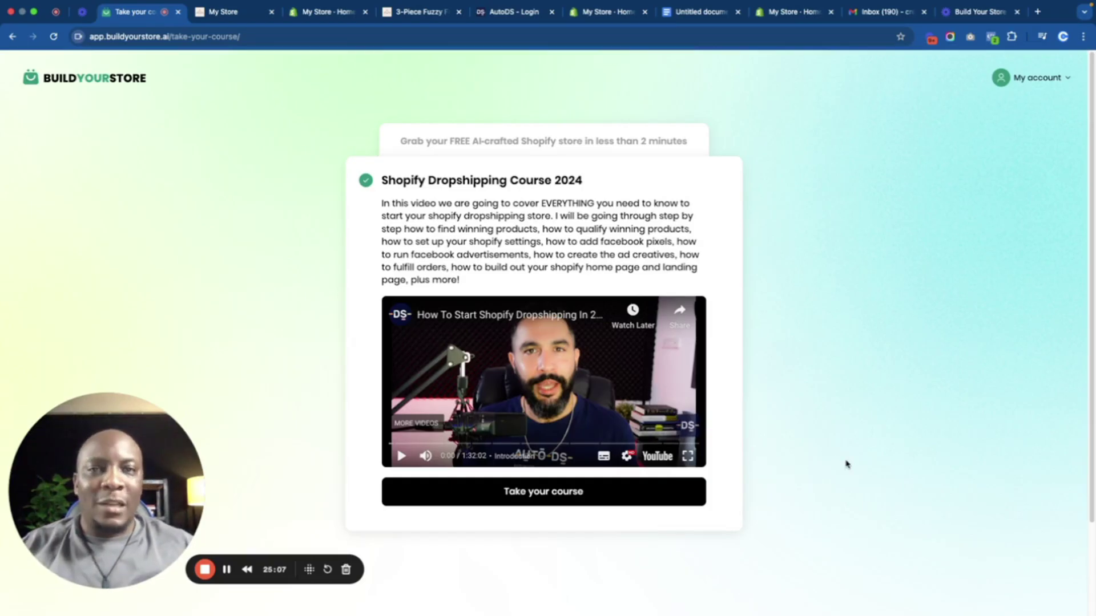